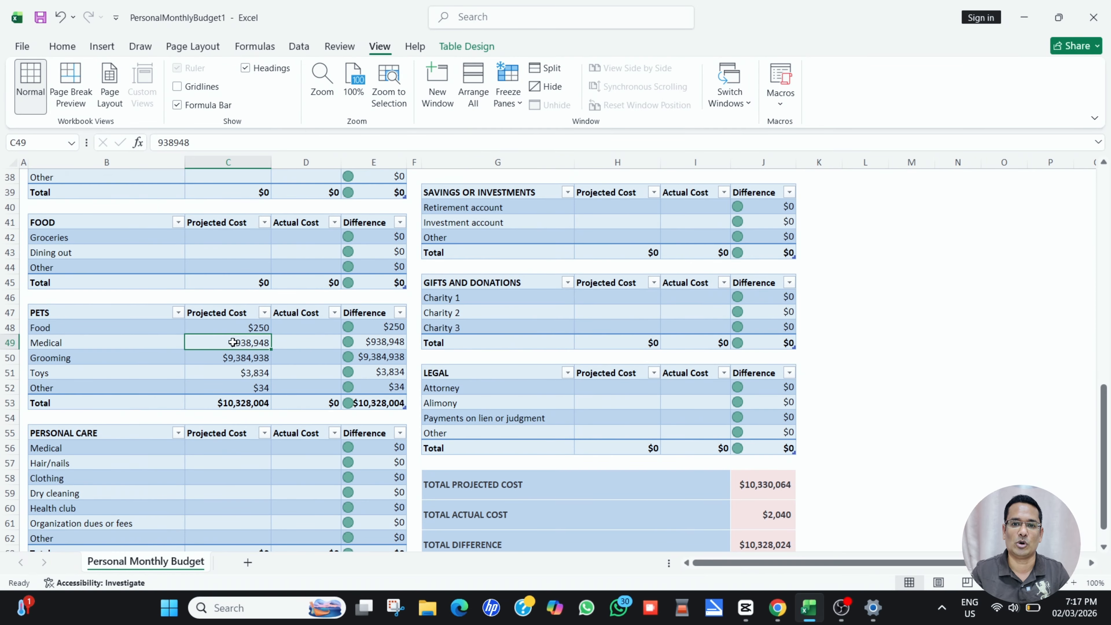
- Make the Pets Medical projected cost in C49 and the "Personal Monthly Budget" title bold
{"action": "left_click", "coordinate": [62, 47]}
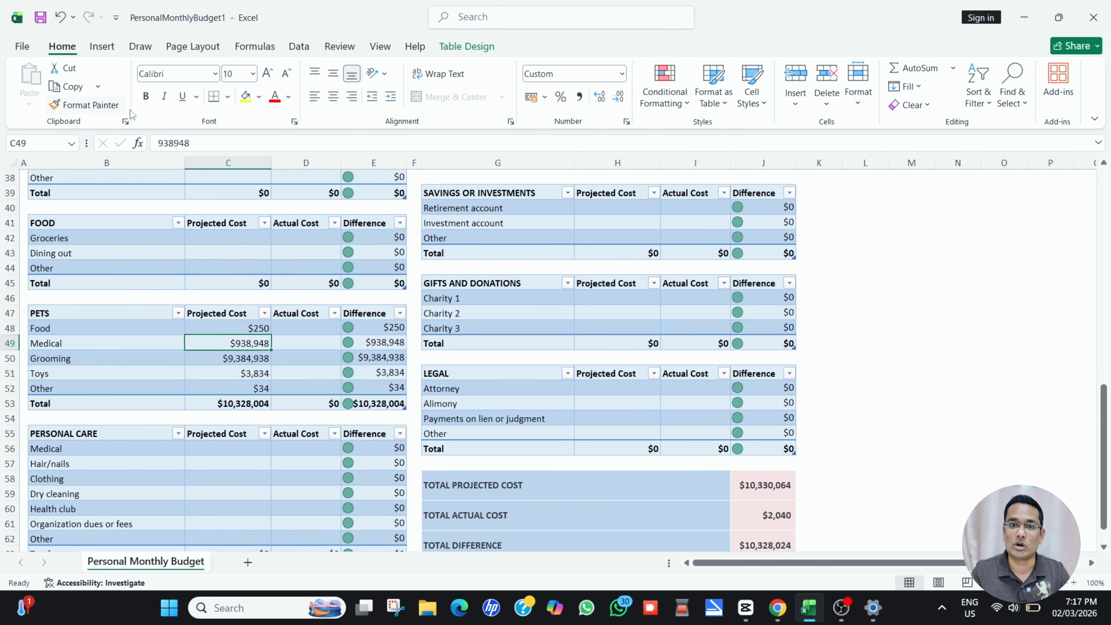
{"action": "left_click", "coordinate": [146, 96]}
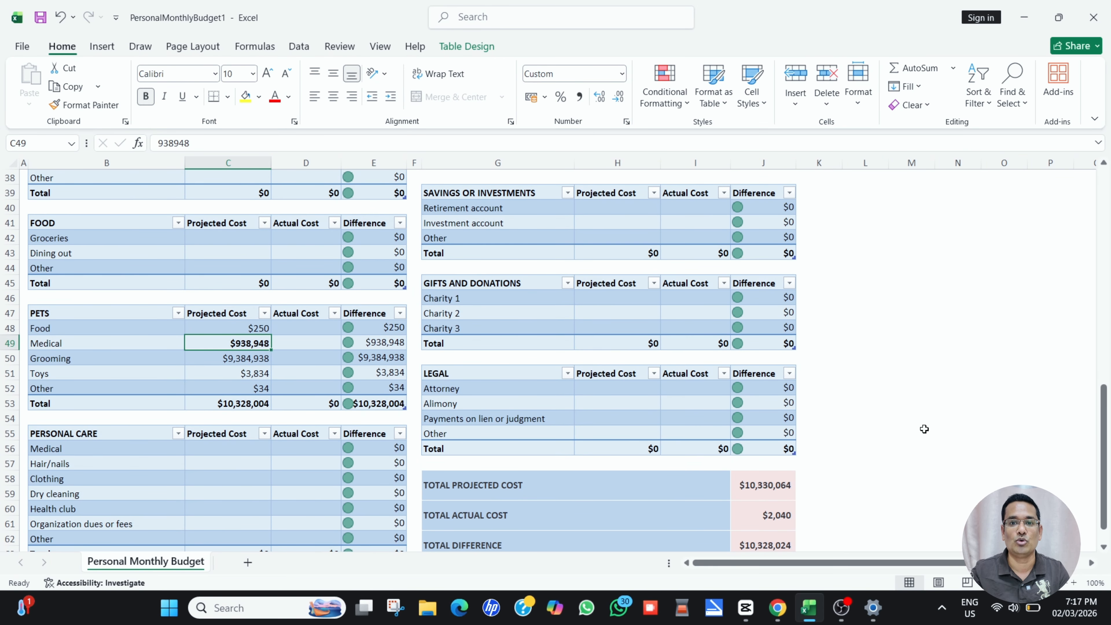
{"action": "left_click_drag", "start_coordinate": [1102, 477], "coordinate": [1107, 228]}
{"action": "left_click", "coordinate": [240, 257]}
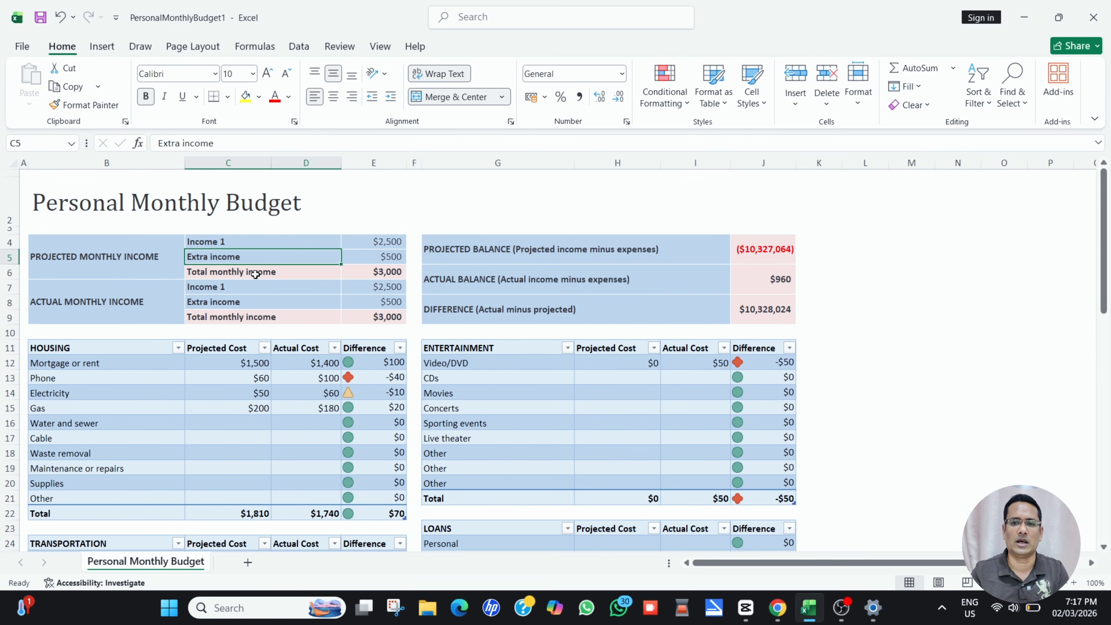
{"action": "left_click", "coordinate": [139, 199]}
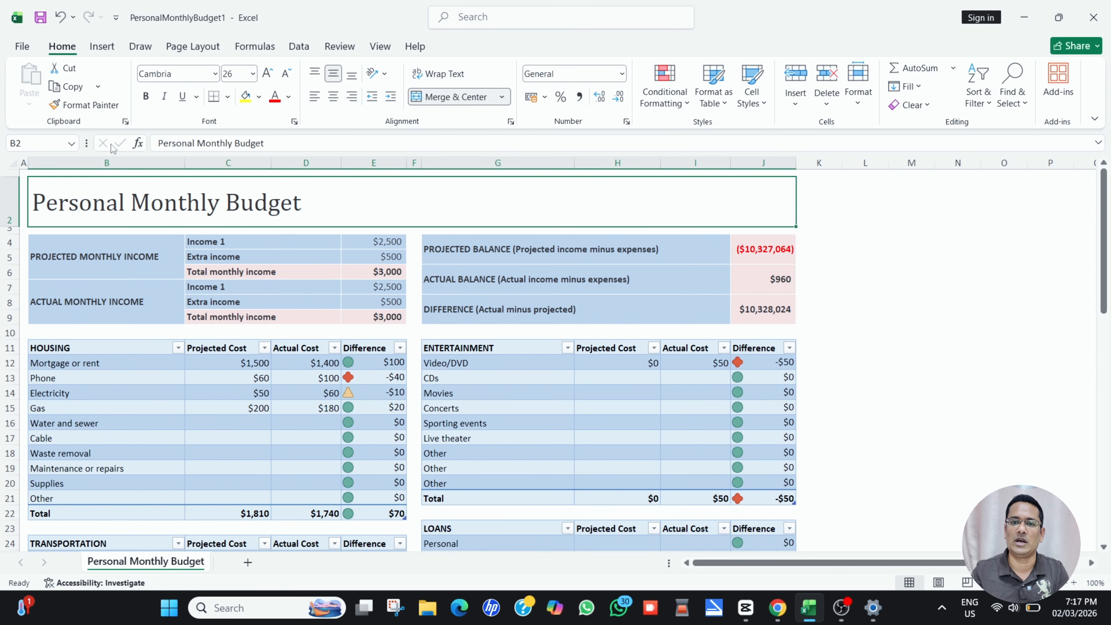
{"action": "left_click", "coordinate": [145, 95]}
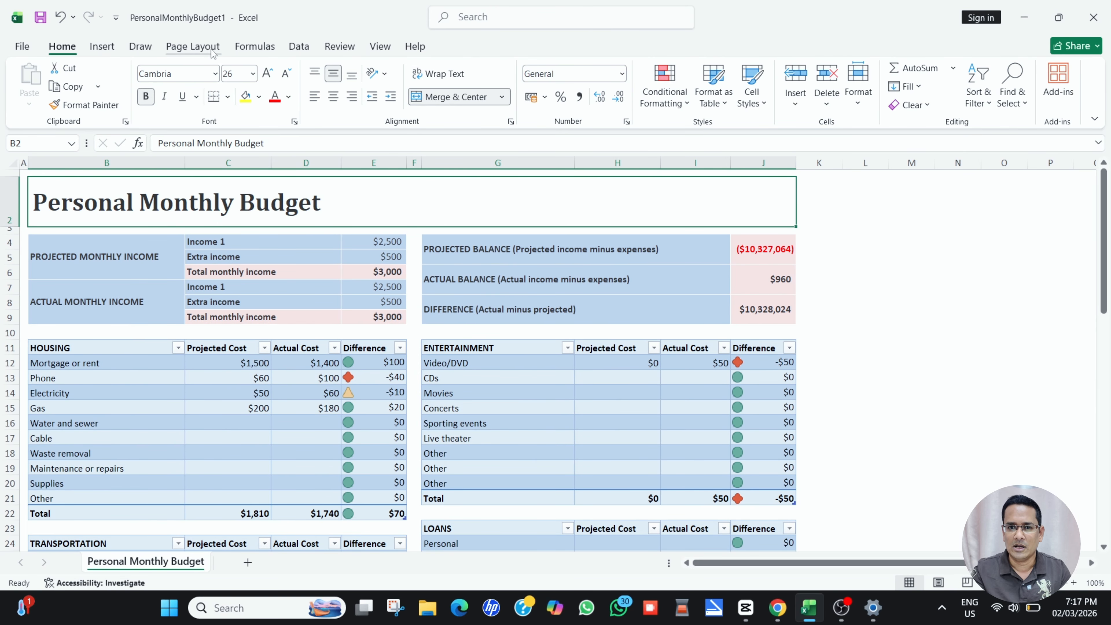
{"action": "left_click", "coordinate": [204, 47]}
{"action": "left_click", "coordinate": [140, 47]}
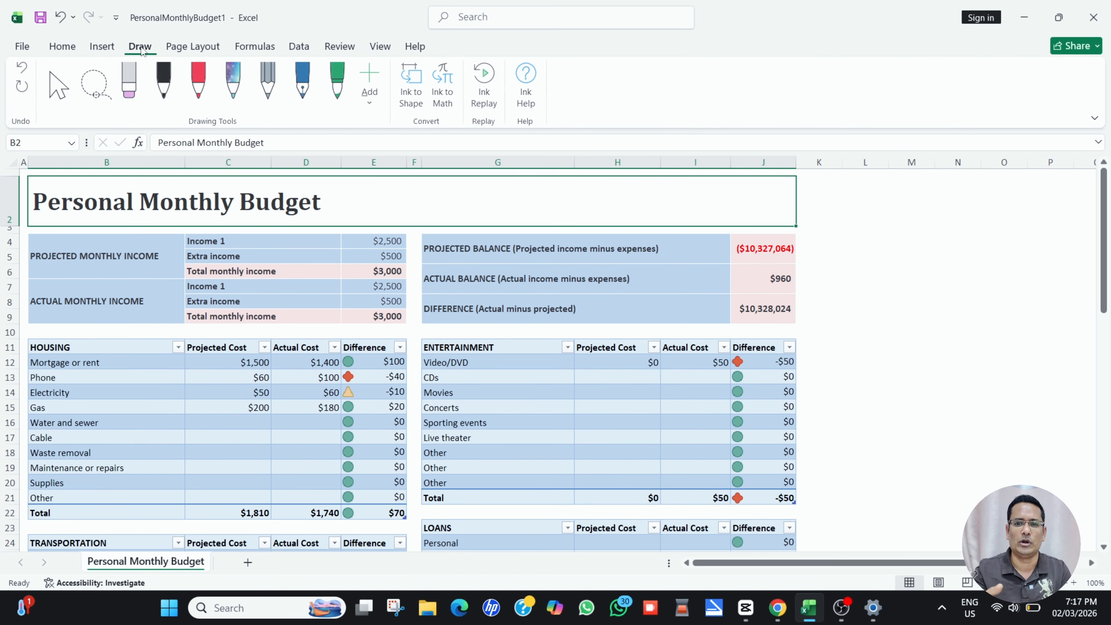
{"action": "left_click", "coordinate": [256, 46]}
{"action": "left_click", "coordinate": [339, 47]}
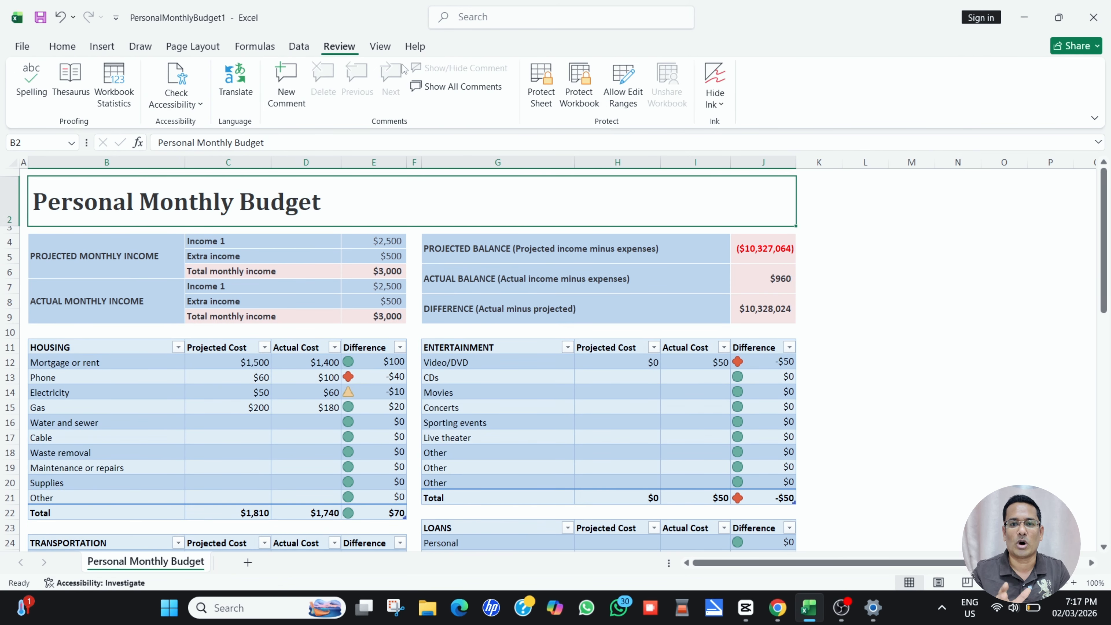
{"action": "left_click", "coordinate": [415, 46]}
{"action": "left_click", "coordinate": [380, 47]}
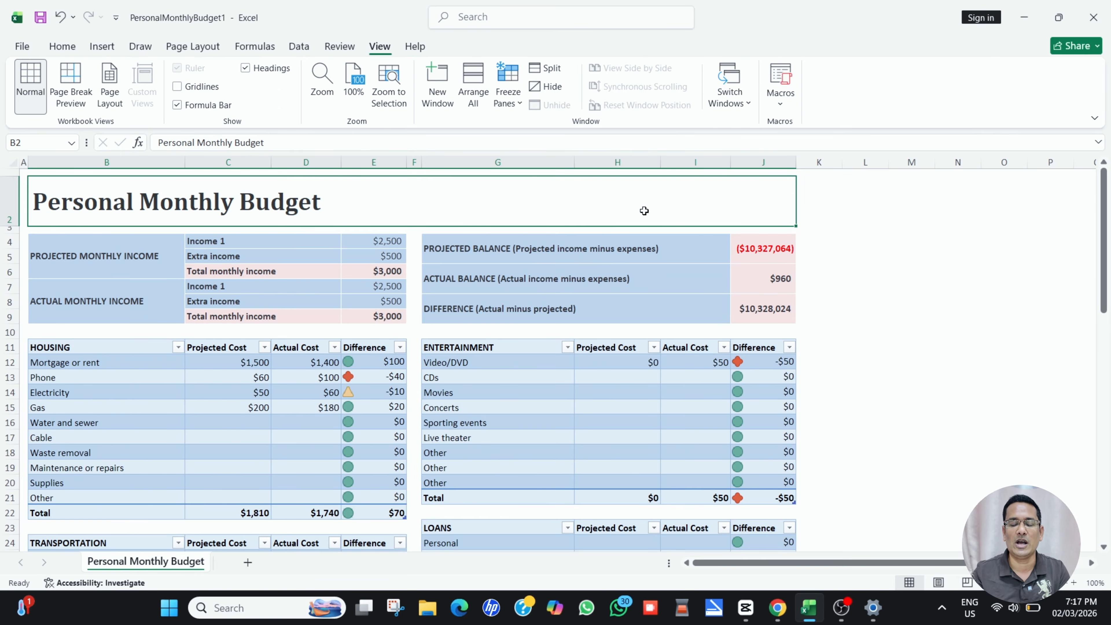
- Enlarge the budget worksheet to 140% zoom and show it from its title row
{"action": "left_click", "coordinate": [1073, 582]}
{"action": "left_click", "coordinate": [1074, 582]}
{"action": "left_click", "coordinate": [1074, 582]}
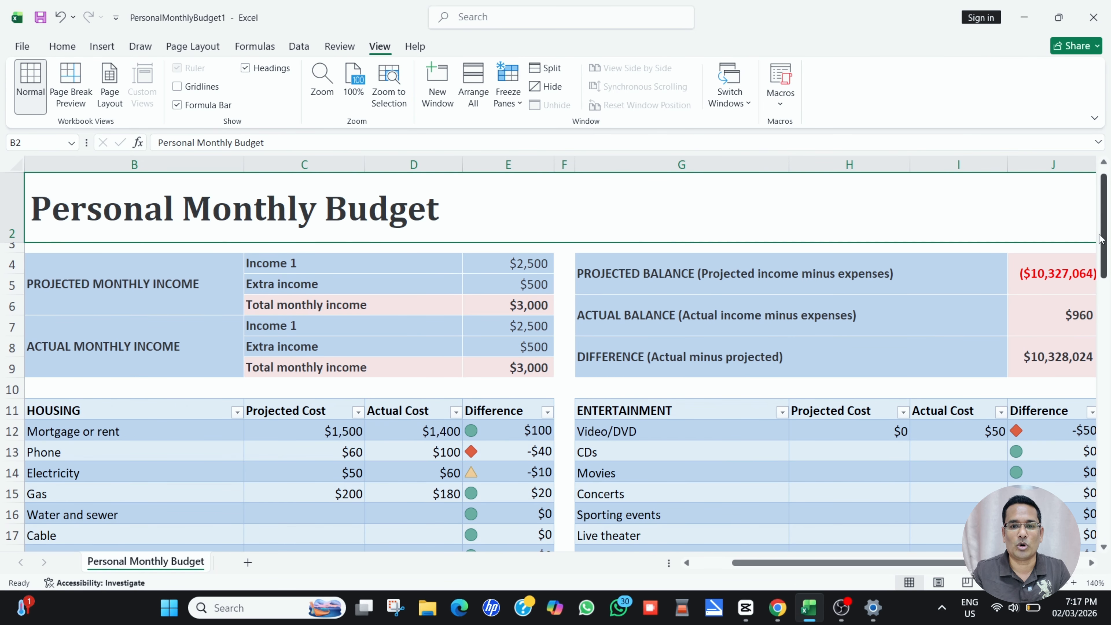
{"action": "left_click_drag", "start_coordinate": [1101, 238], "coordinate": [1102, 168]}
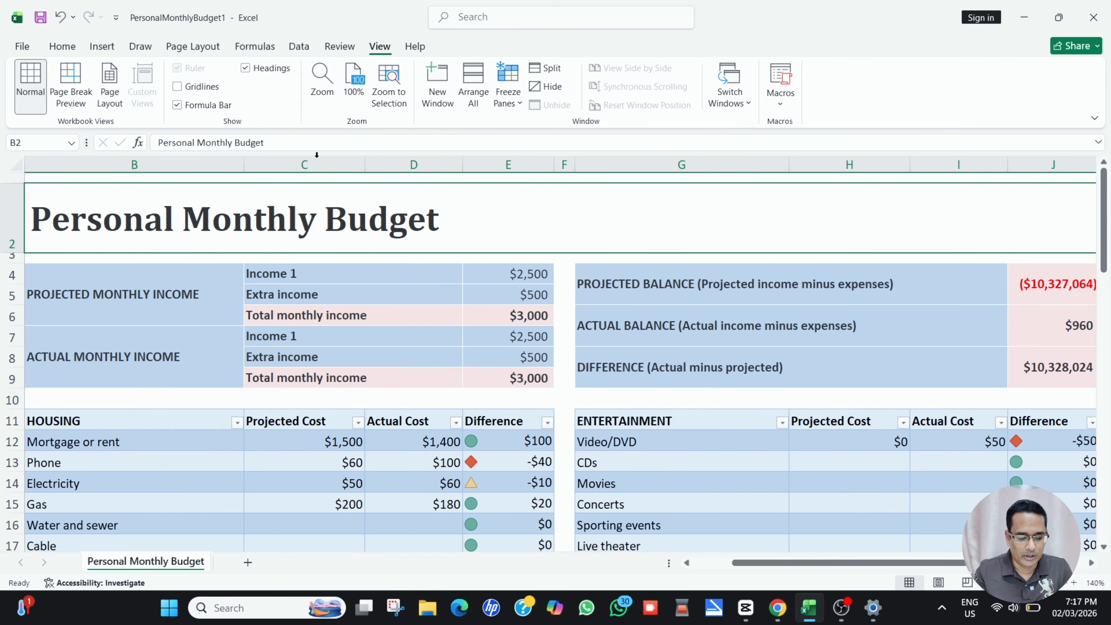
- Look over the print area choices and preset page margins, and open the custom margins settings
{"action": "left_click", "coordinate": [77, 50]}
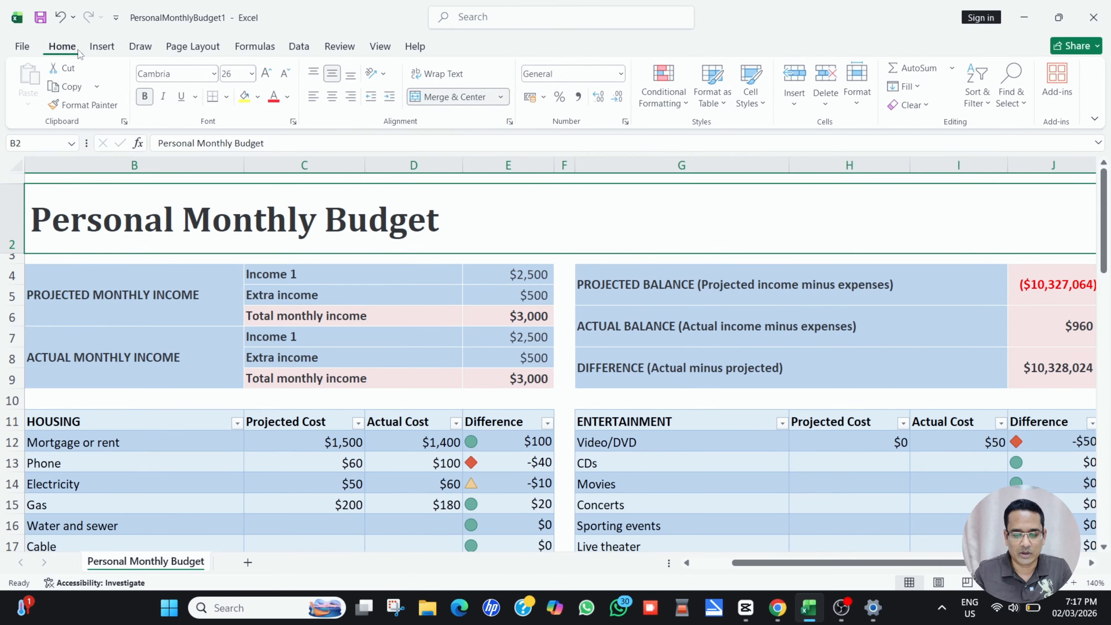
{"action": "left_click", "coordinate": [156, 48]}
{"action": "left_click", "coordinate": [180, 49]}
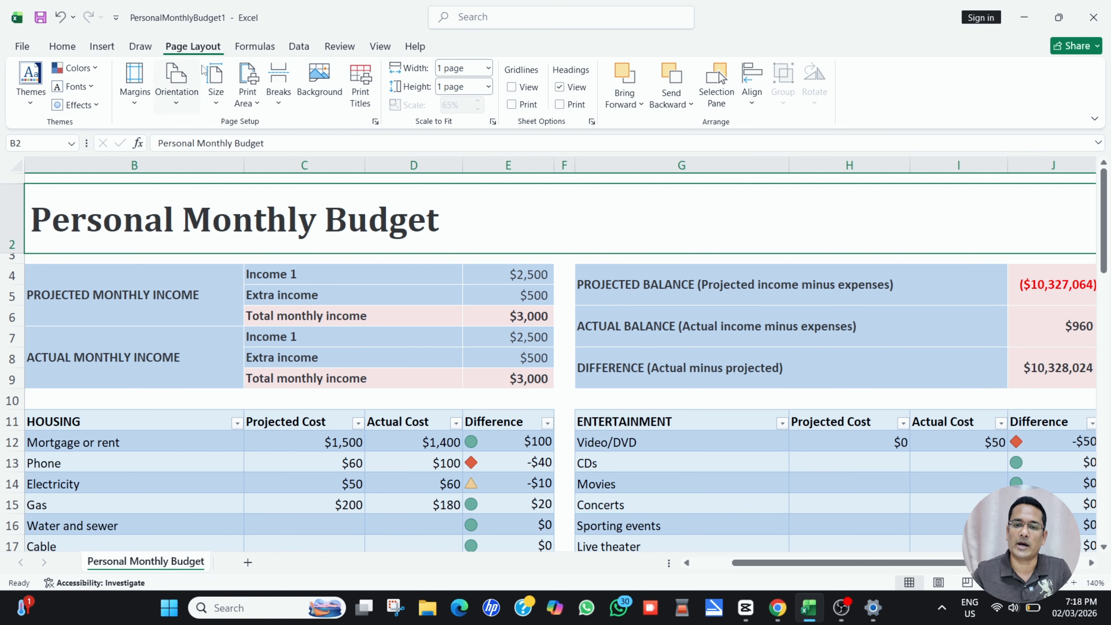
{"action": "left_click", "coordinate": [255, 103]}
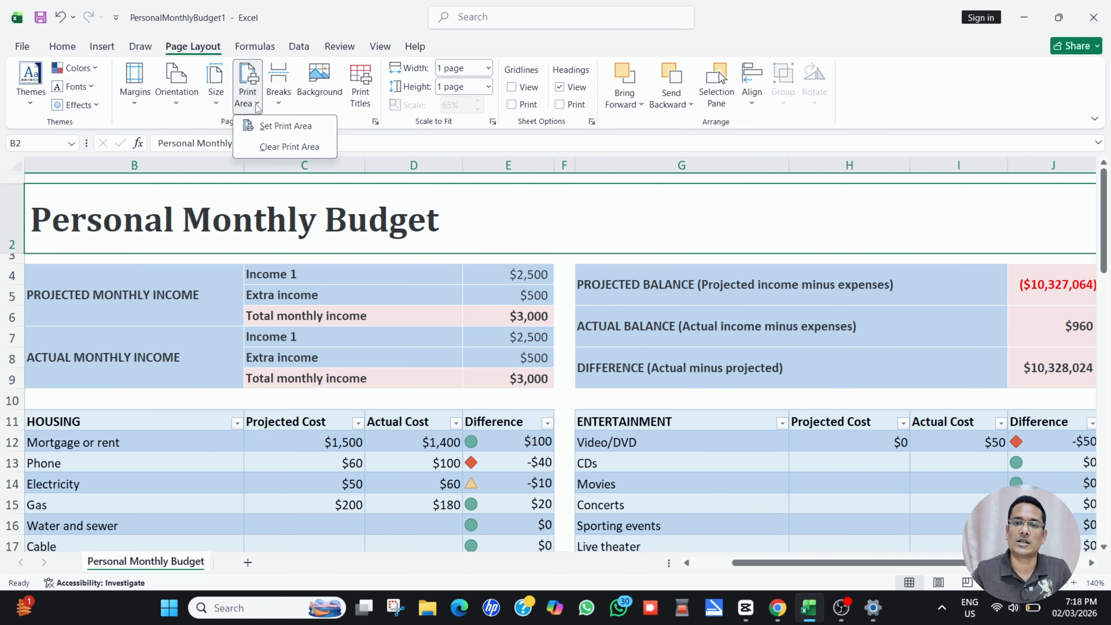
{"action": "left_click", "coordinate": [131, 100]}
{"action": "left_click", "coordinate": [132, 100]}
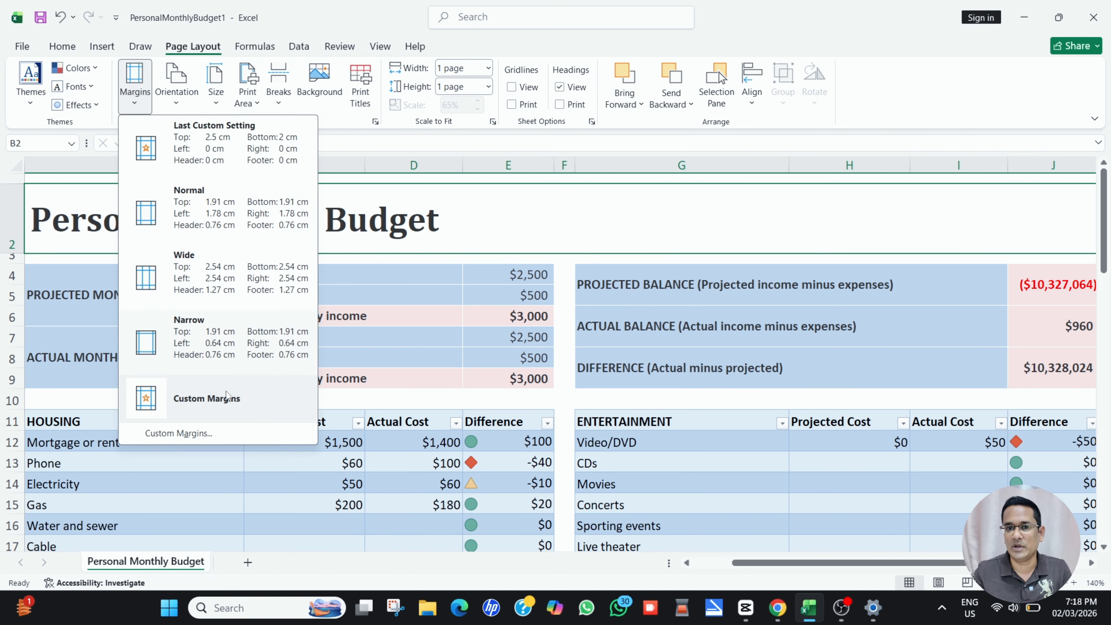
{"action": "left_click", "coordinate": [225, 430]}
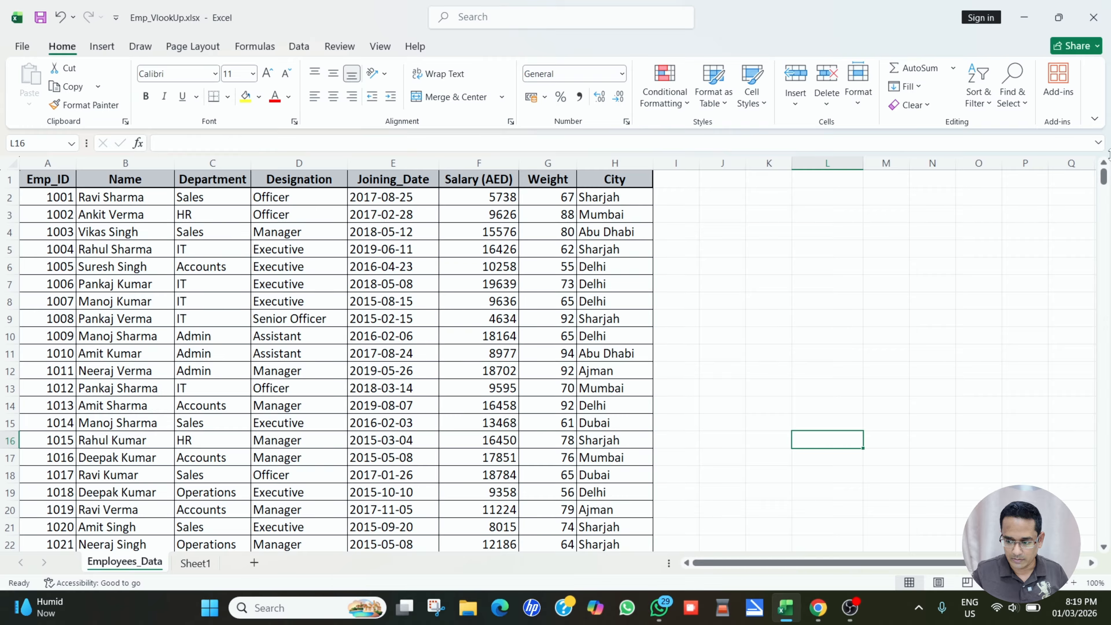
- Begin a VLOOKUP formula in cell K6 of the Employees_Data sheet, beside the employee table
{"action": "mouse_move", "coordinate": [1104, 177]}
{"action": "left_mouse_down"}
{"action": "mouse_move", "coordinate": [1102, 517]}
{"action": "mouse_move", "coordinate": [1101, 162]}
{"action": "left_mouse_up"}
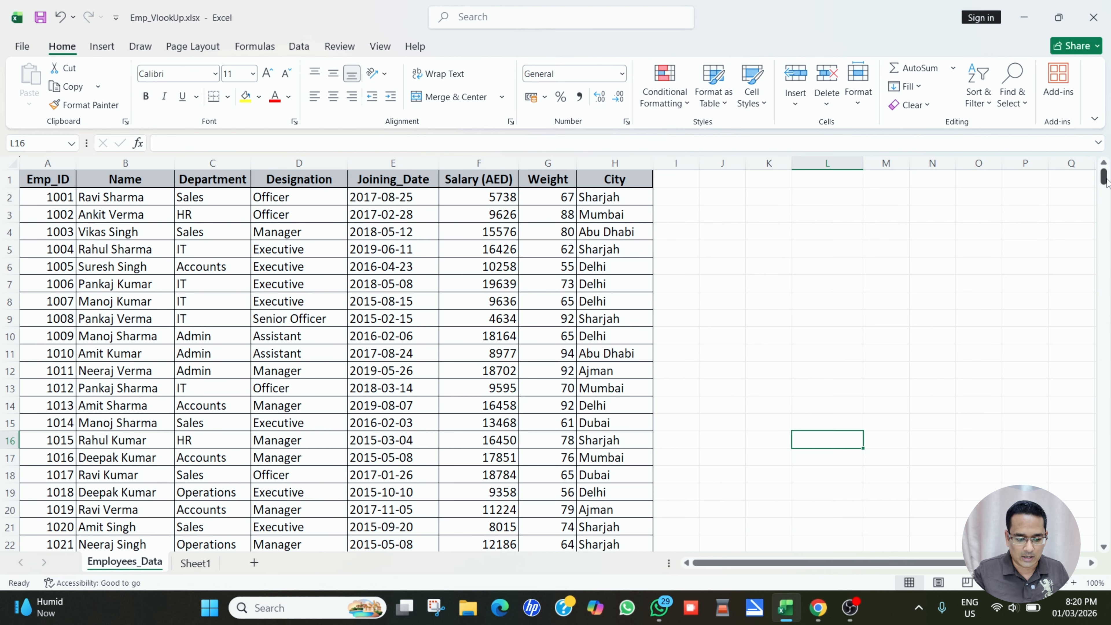
{"action": "left_click_drag", "start_coordinate": [1106, 183], "coordinate": [1110, 224]}
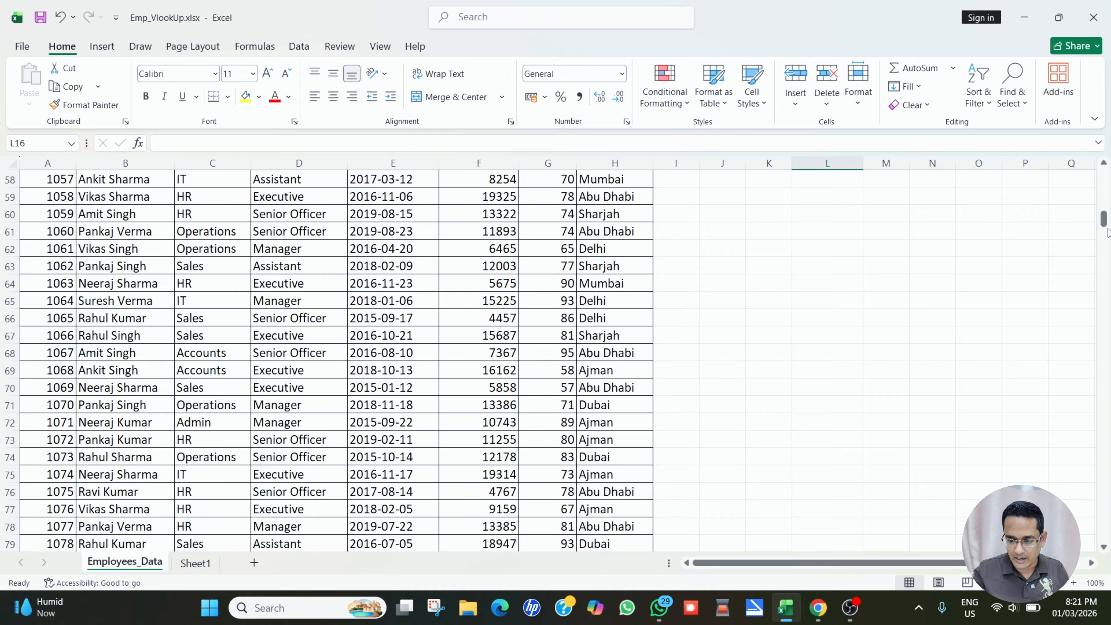
{"action": "left_click_drag", "start_coordinate": [1109, 223], "coordinate": [1104, 172]}
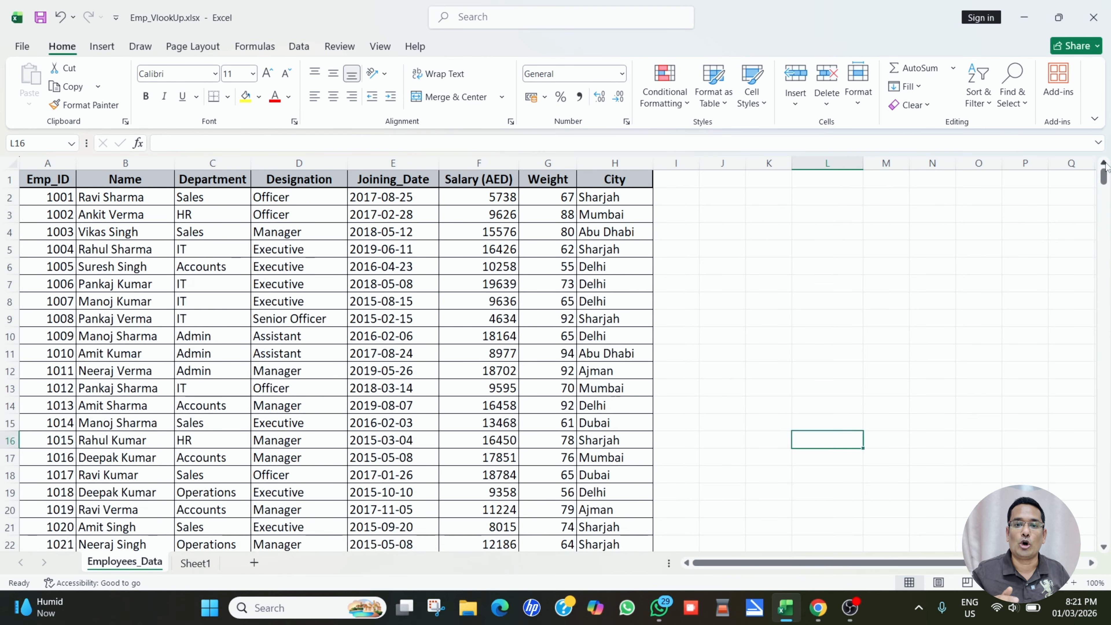
{"action": "left_click", "coordinate": [772, 268]}
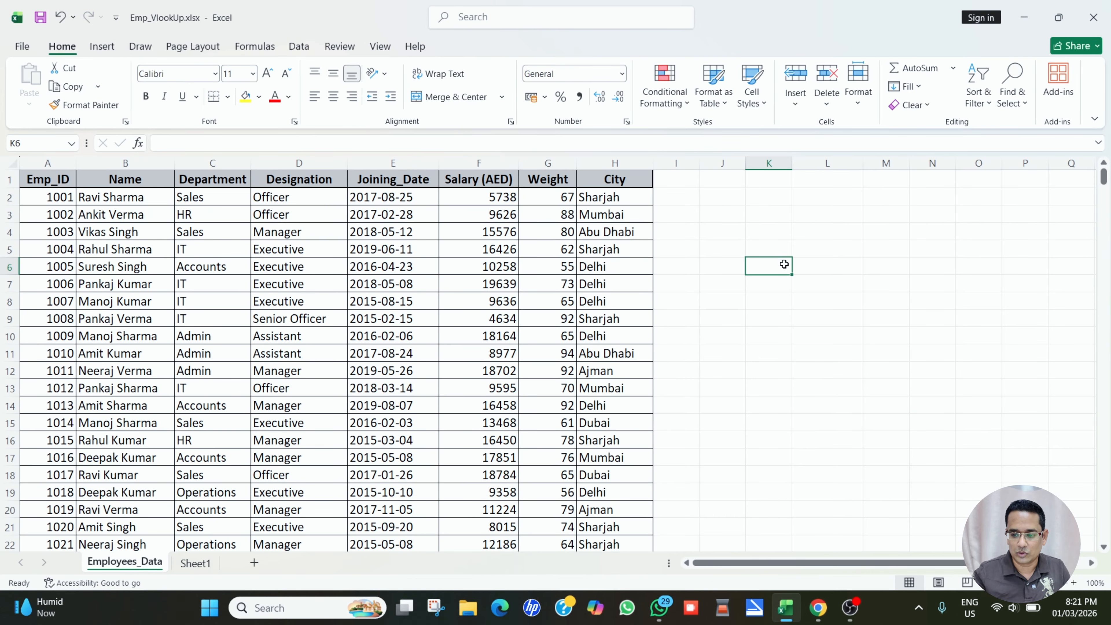
{"action": "type", "text": "="}
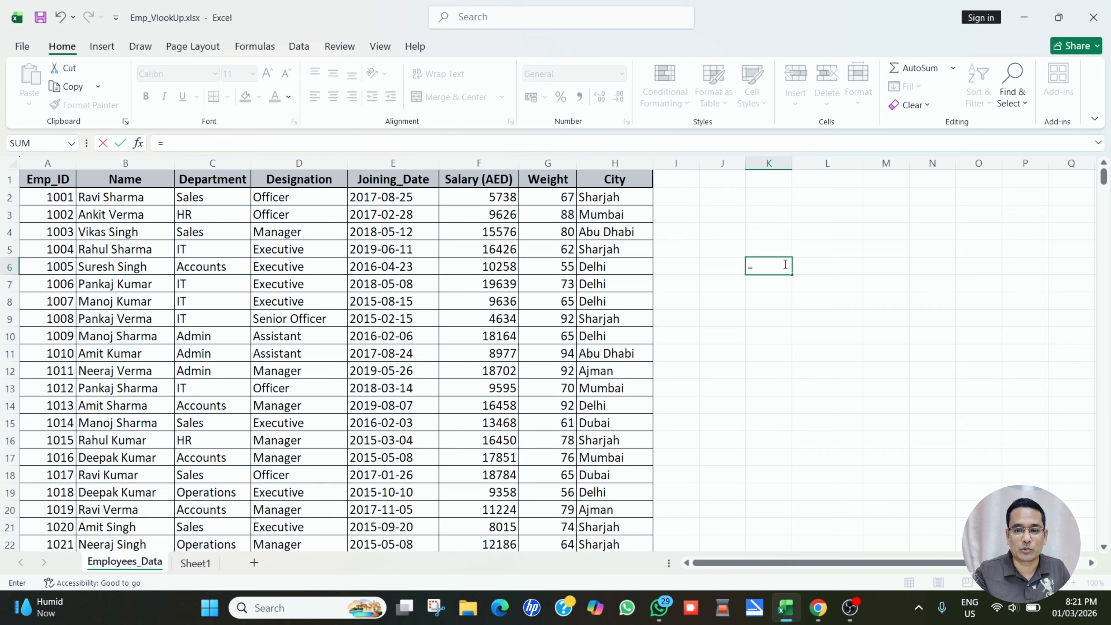
{"action": "type", "text": "v"}
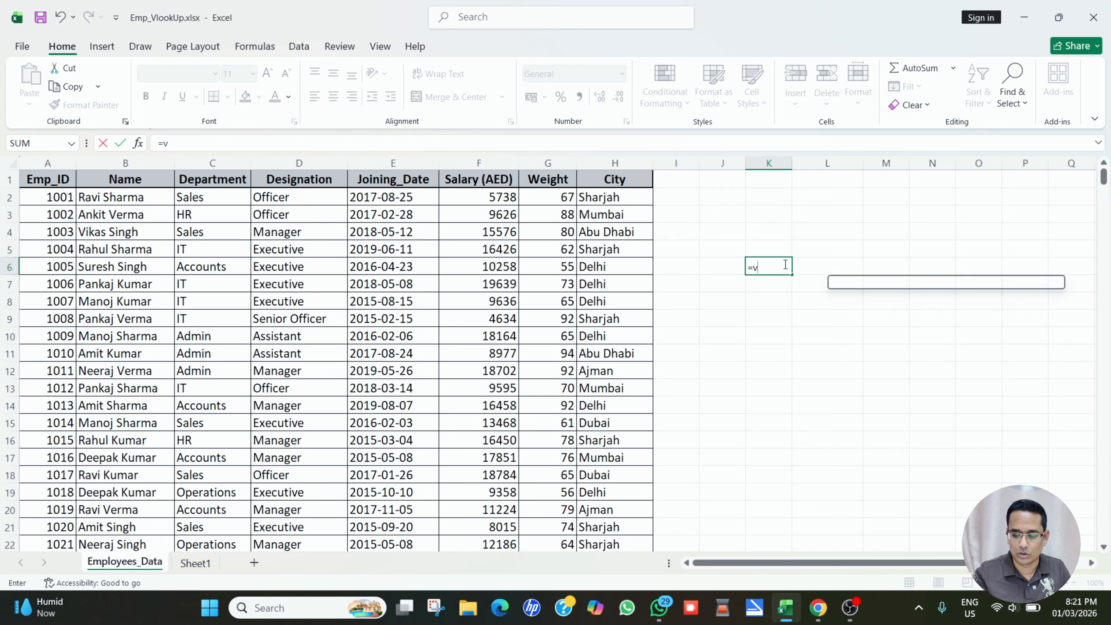
{"action": "type", "text": "lookup"}
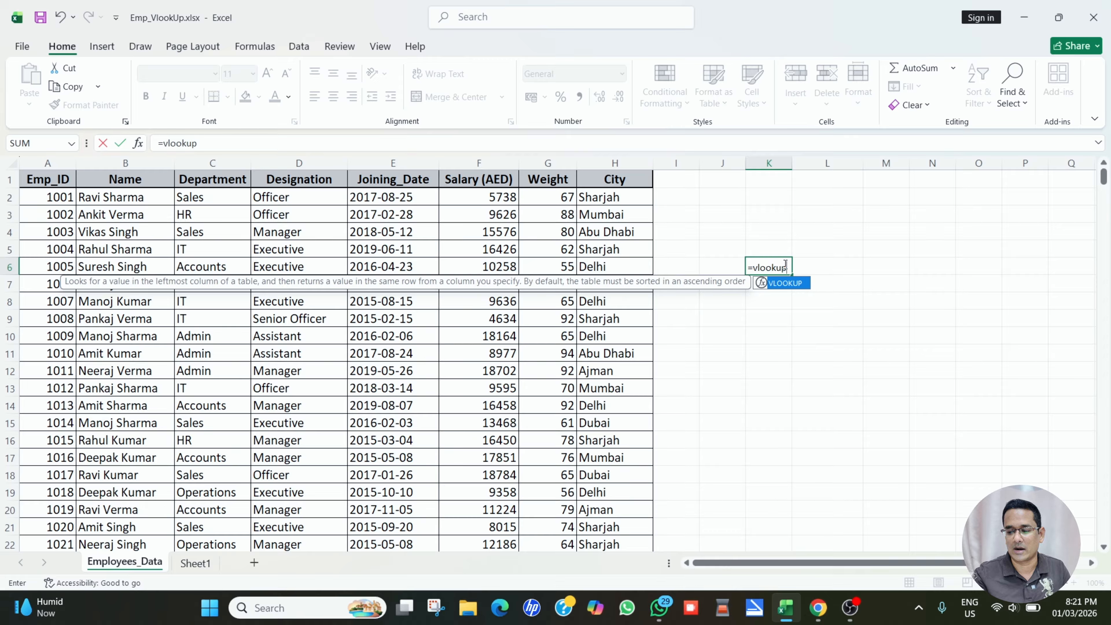
{"action": "type", "text": "("}
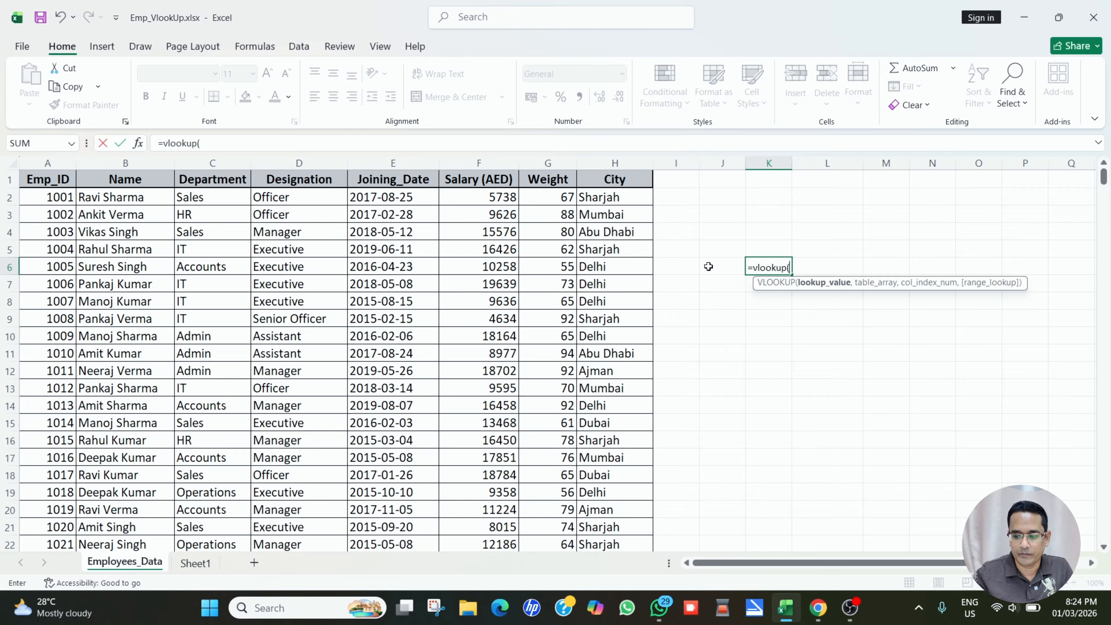
{"action": "left_click", "coordinate": [726, 264]}
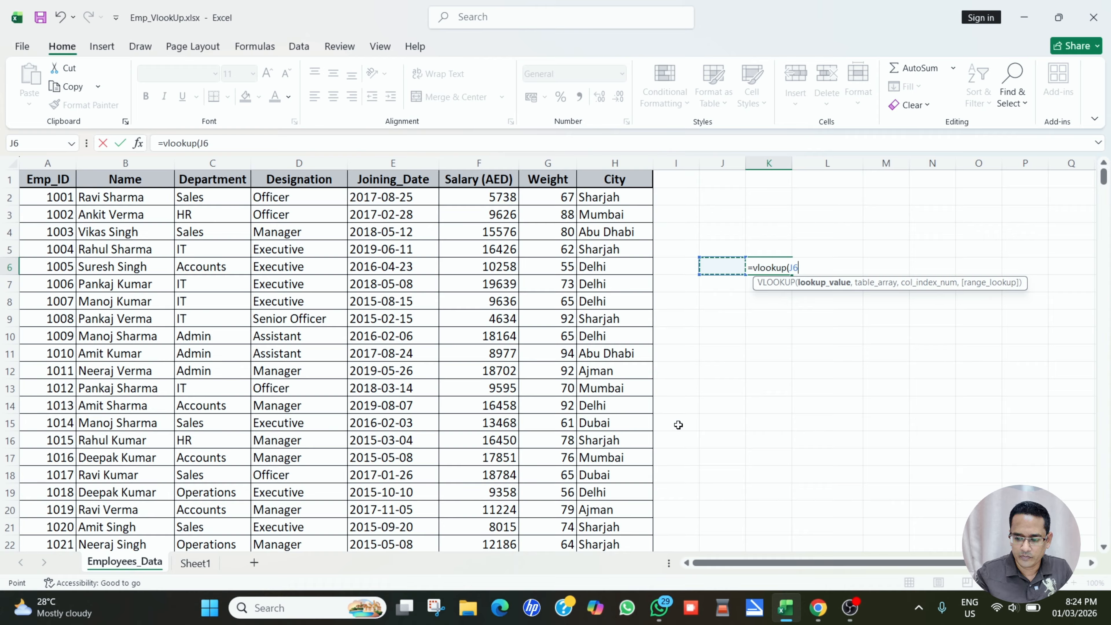
{"action": "key", "text": "BackSpace"}
{"action": "key", "text": "BackSpace"}
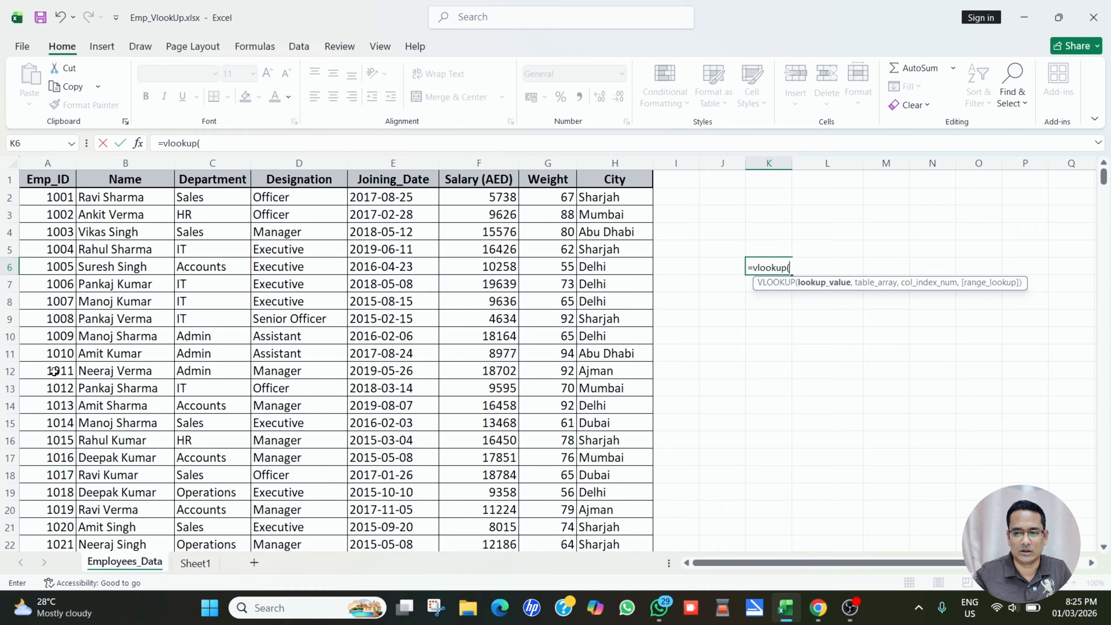
- Use A12 as the VLOOKUP lookup value and the whole employee table A1:H501 as the table array
{"action": "left_click", "coordinate": [54, 371]}
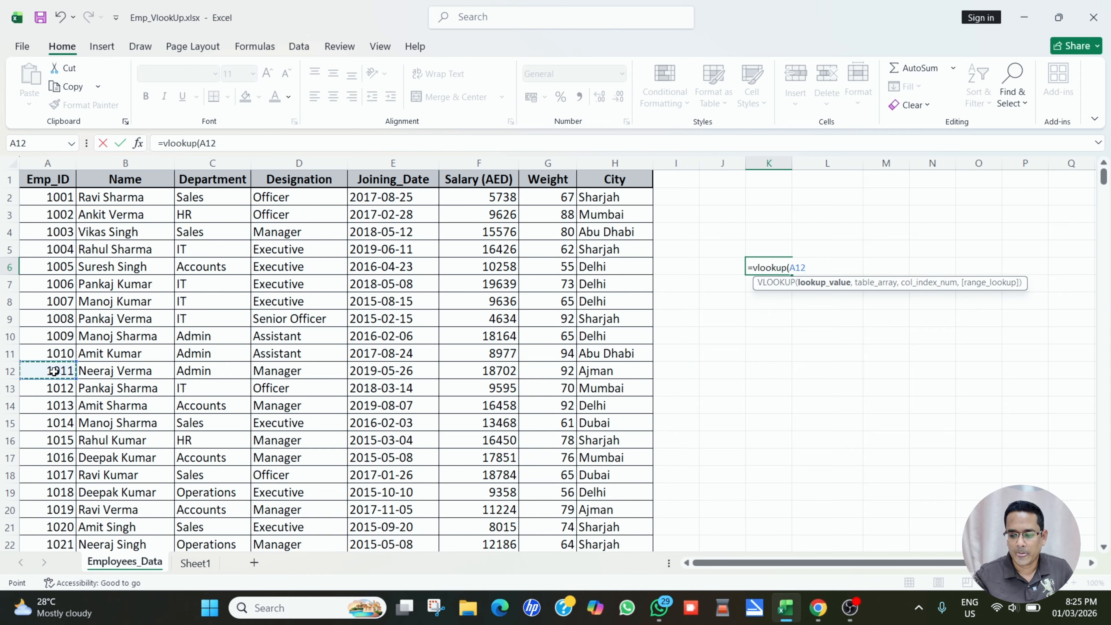
{"action": "type", "text": ","}
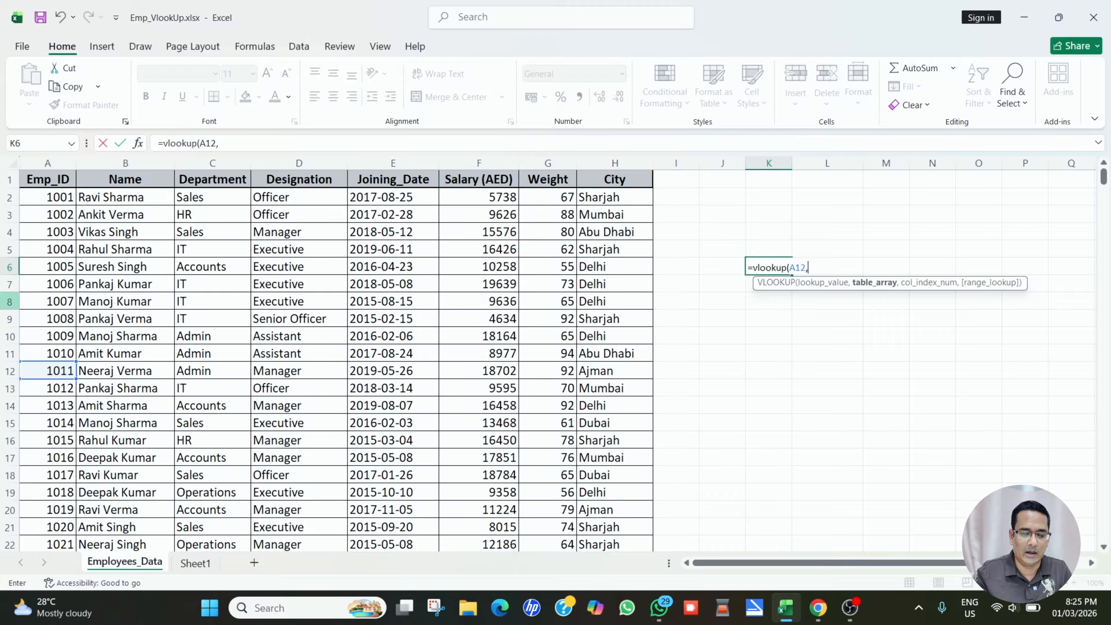
{"action": "left_click", "coordinate": [35, 176]}
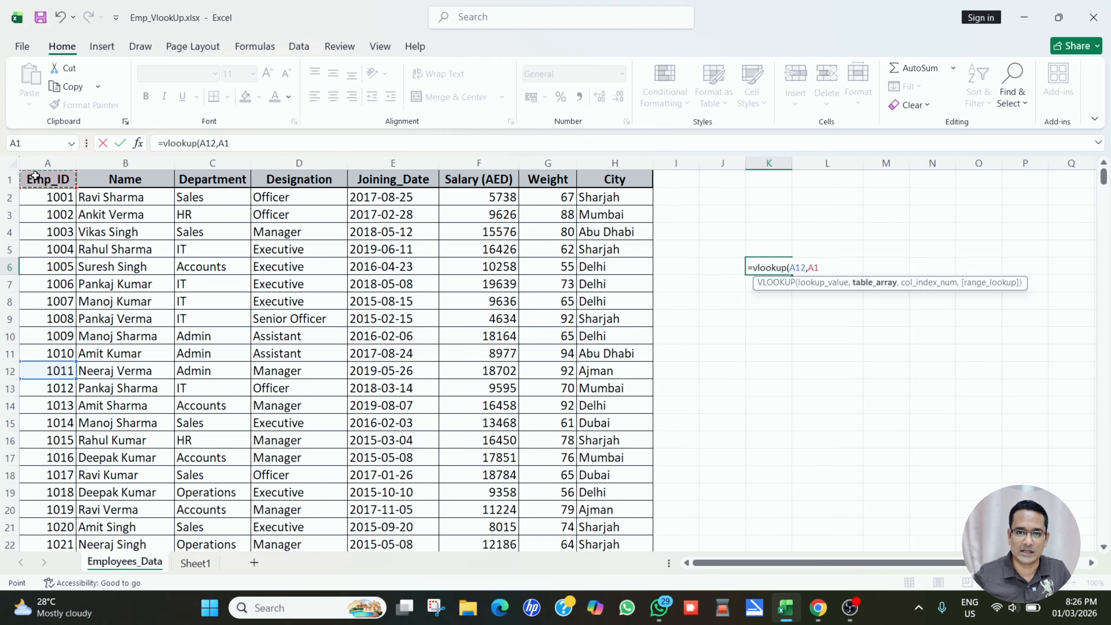
{"action": "key", "text": "ctrl+shift+Down"}
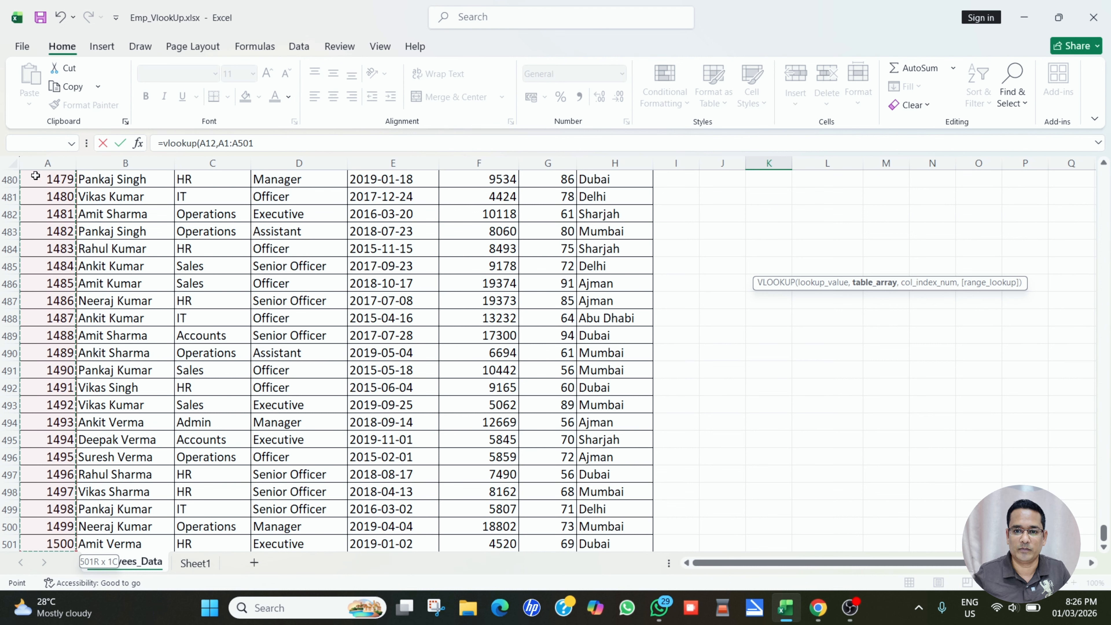
{"action": "key", "text": "ctrl+shift+Right"}
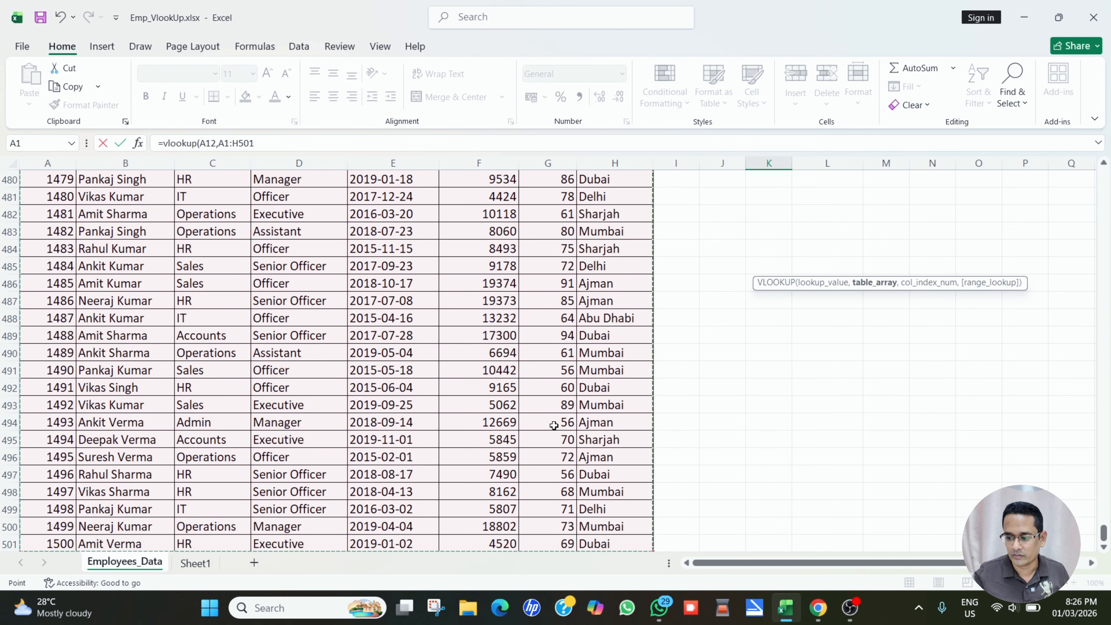
{"action": "left_click", "coordinate": [1104, 165]}
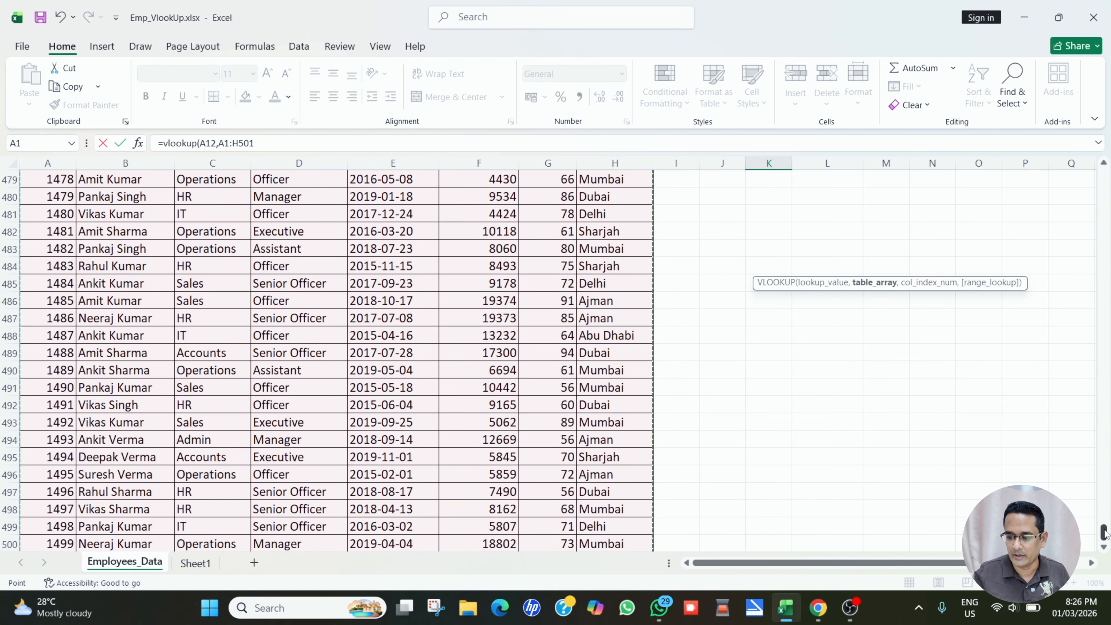
{"action": "left_click_drag", "start_coordinate": [1104, 533], "coordinate": [1088, 170]}
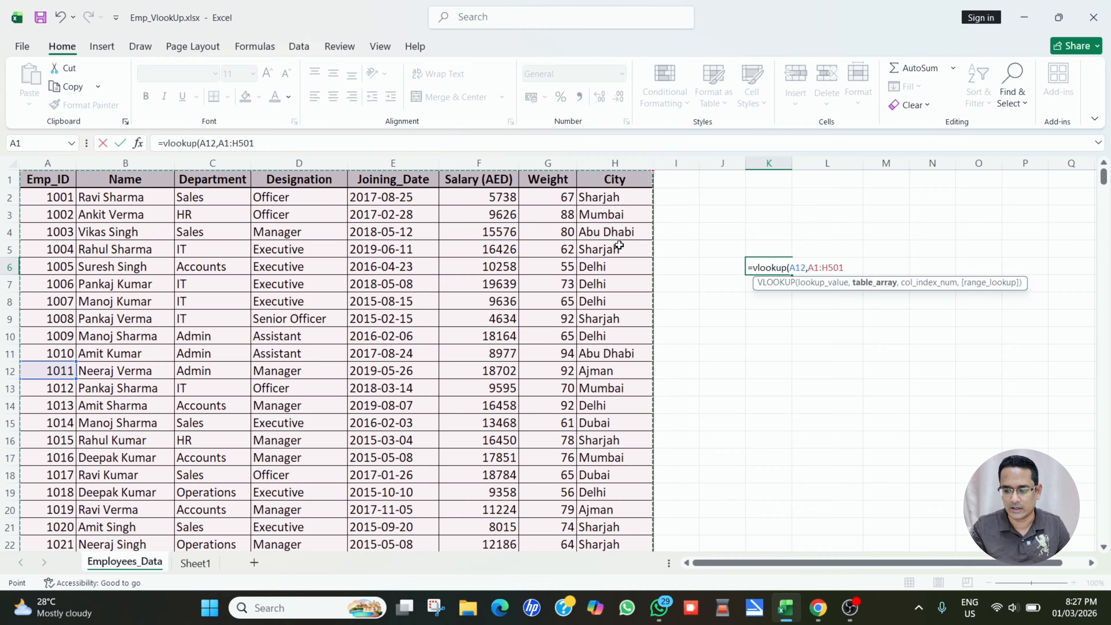
- Complete the VLOOKUP in K6 with column index 6 and range lookup 0 for an exact match, and select the finished formula cell
{"action": "type", "text": ","}
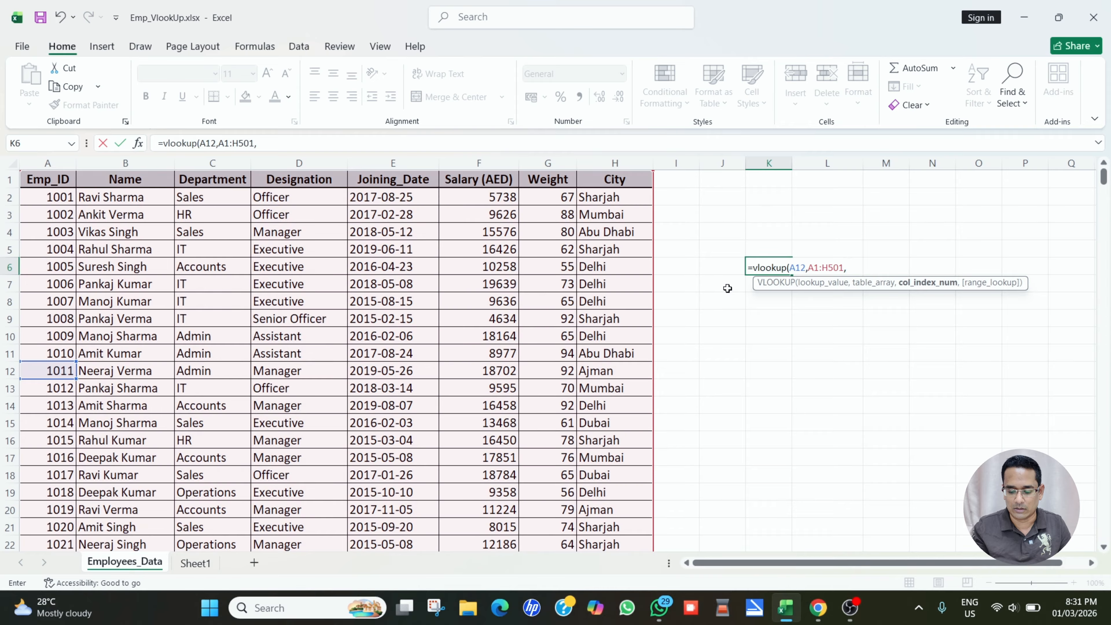
{"action": "type", "text": "6"}
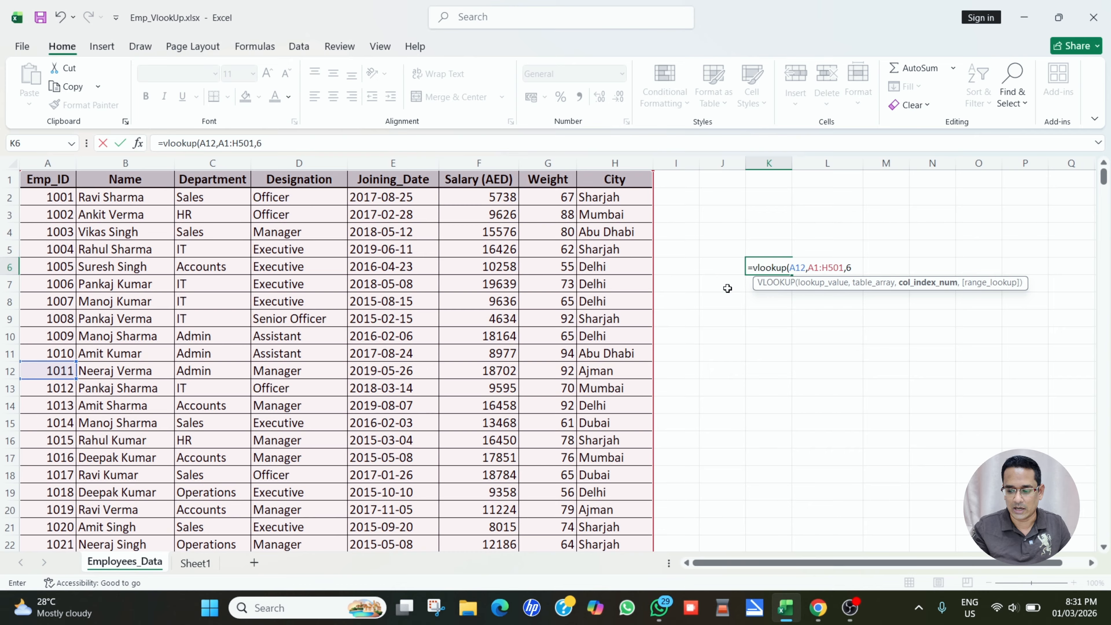
{"action": "type", "text": ","}
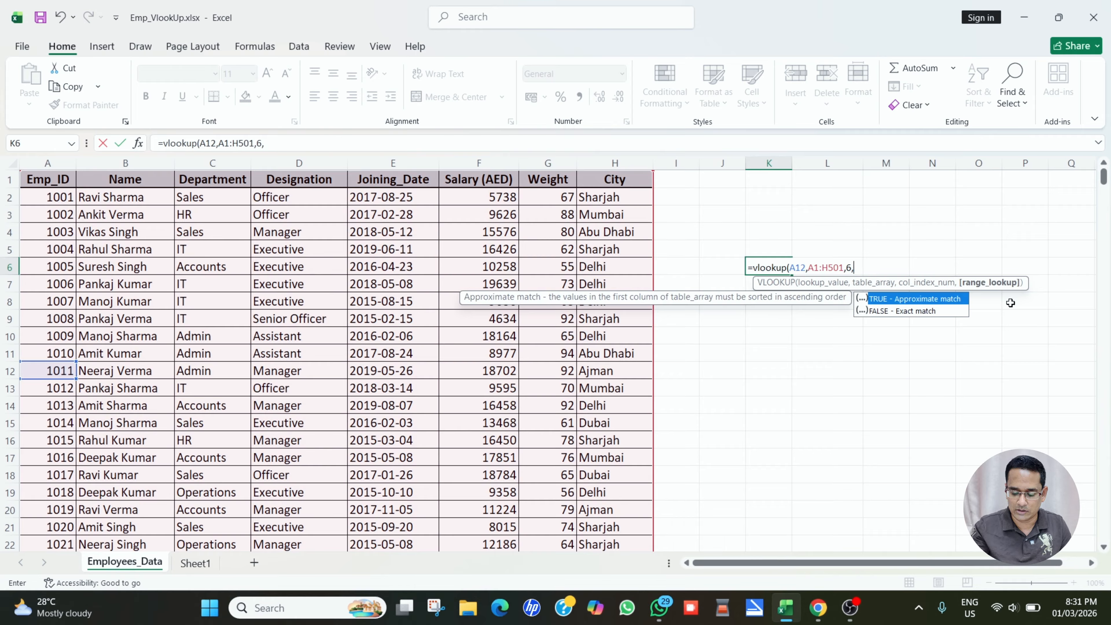
{"action": "type", "text": "0"}
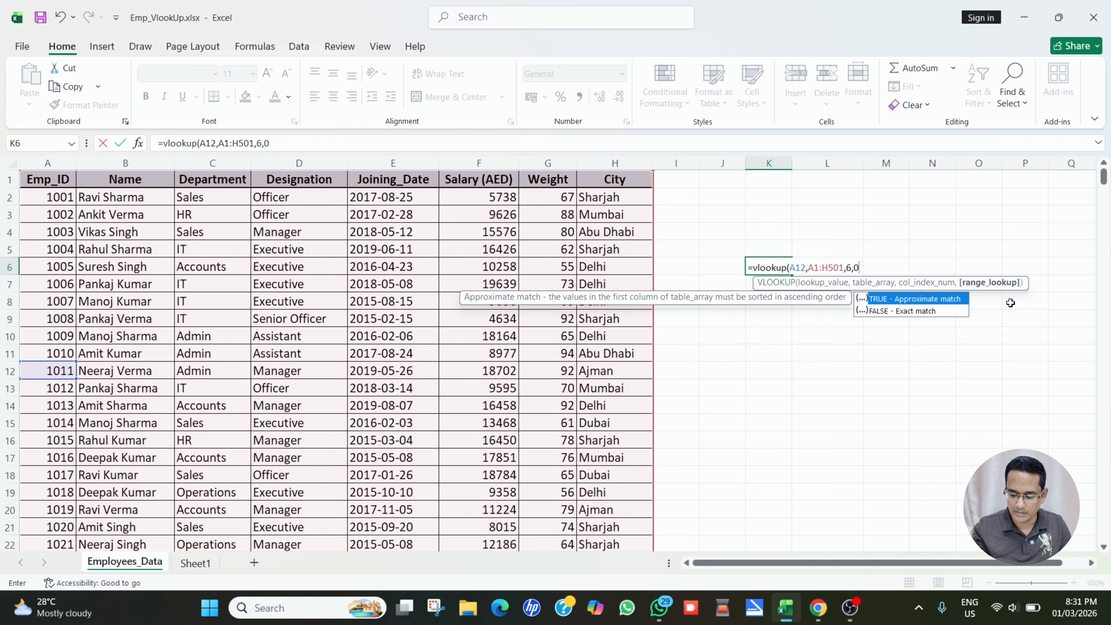
{"action": "type", "text": ")"}
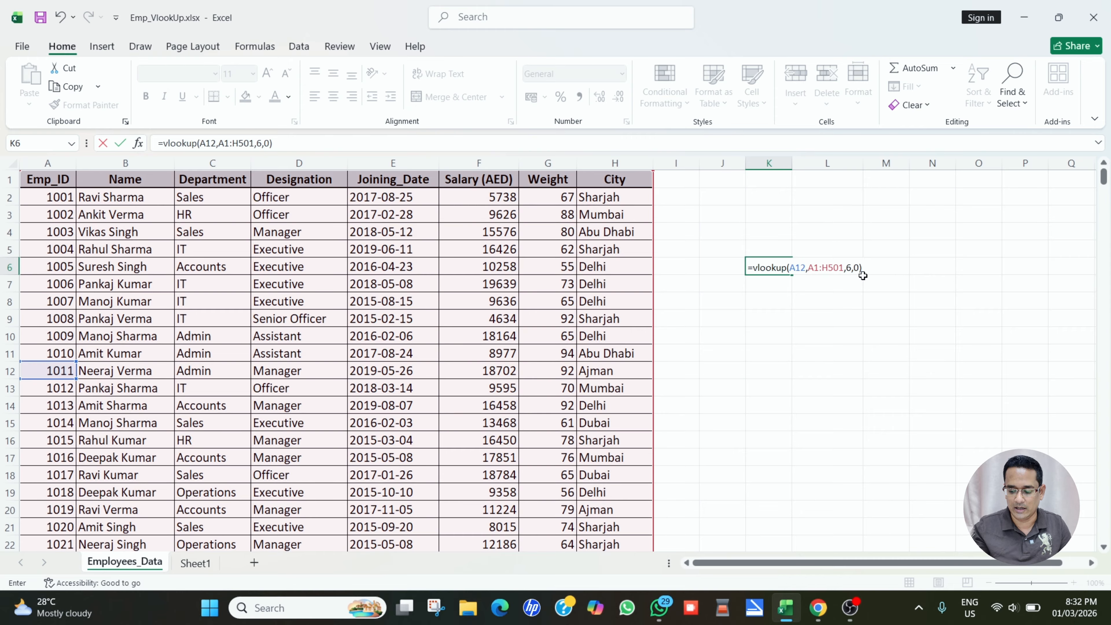
{"action": "key", "text": "Return"}
{"action": "key", "text": "Return"}
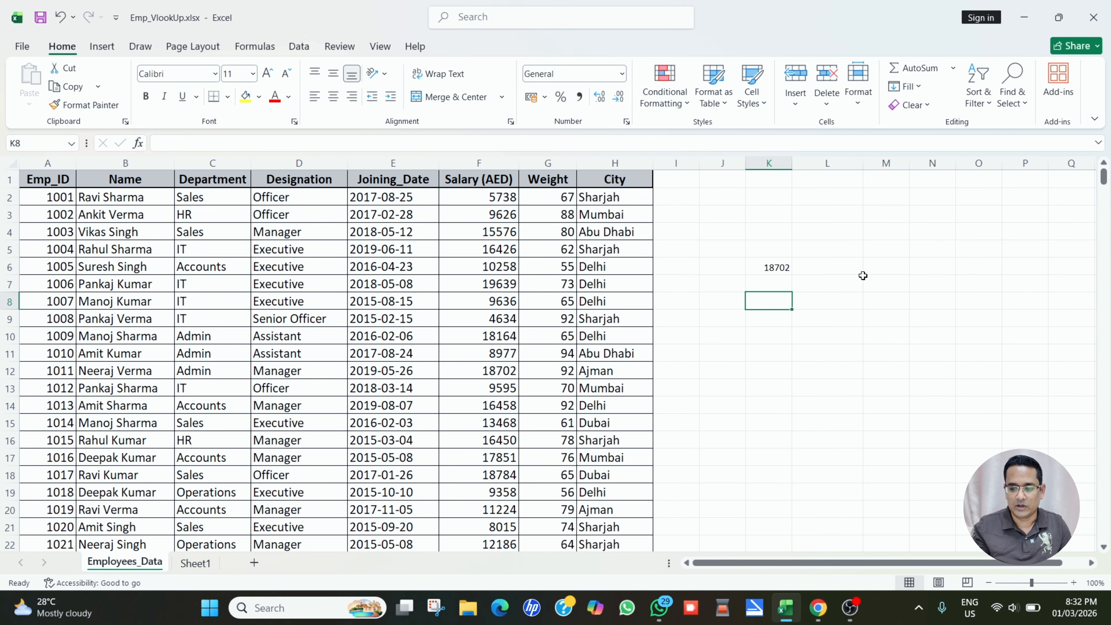
{"action": "left_click", "coordinate": [777, 268]}
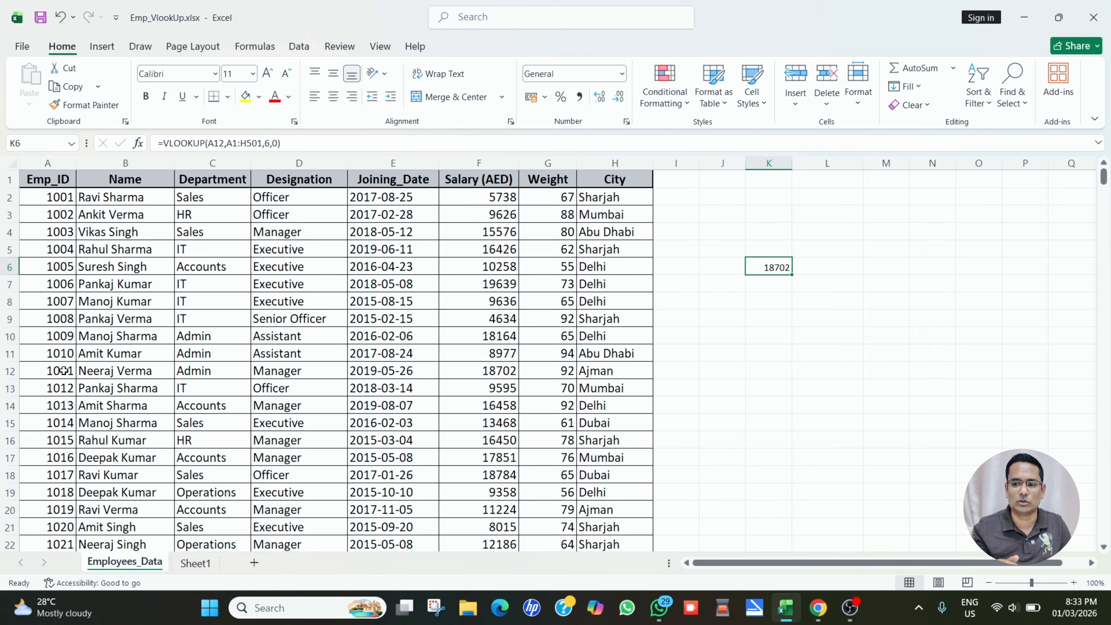
- Turn on filtering for the employee table's header row, starting from the Emp_ID heading in A1
{"action": "left_click", "coordinate": [57, 180]}
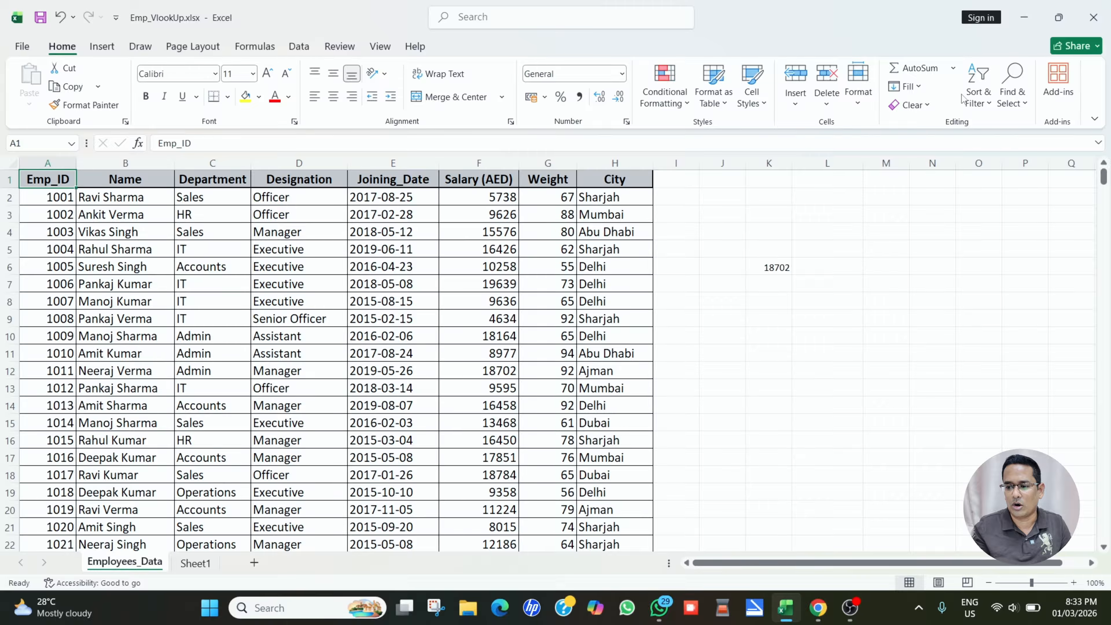
{"action": "left_click", "coordinate": [990, 102]}
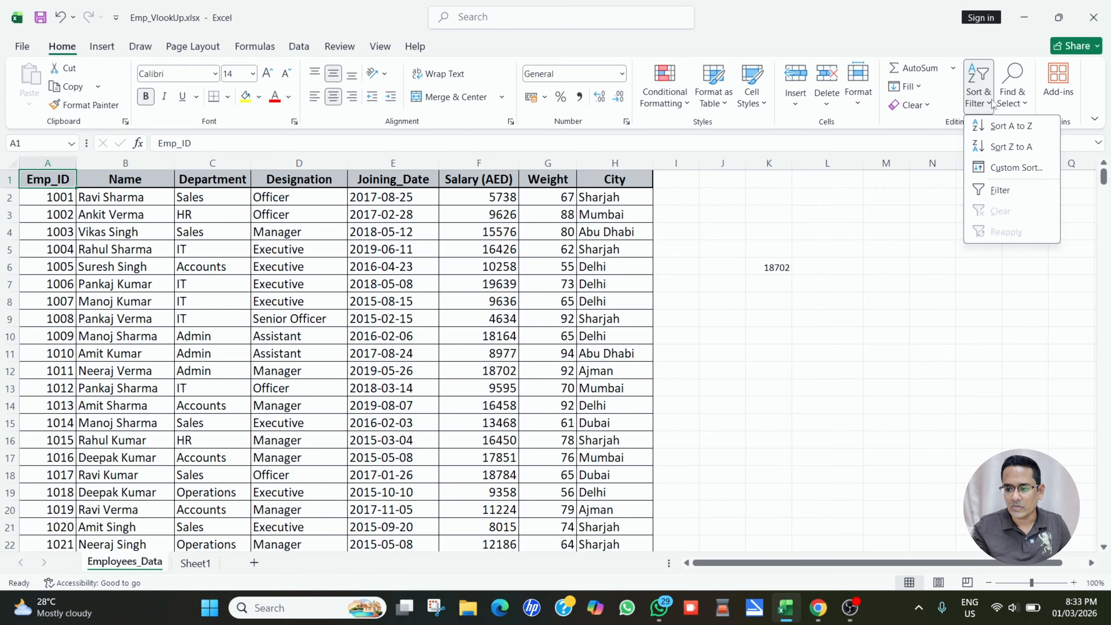
{"action": "left_click", "coordinate": [1006, 191]}
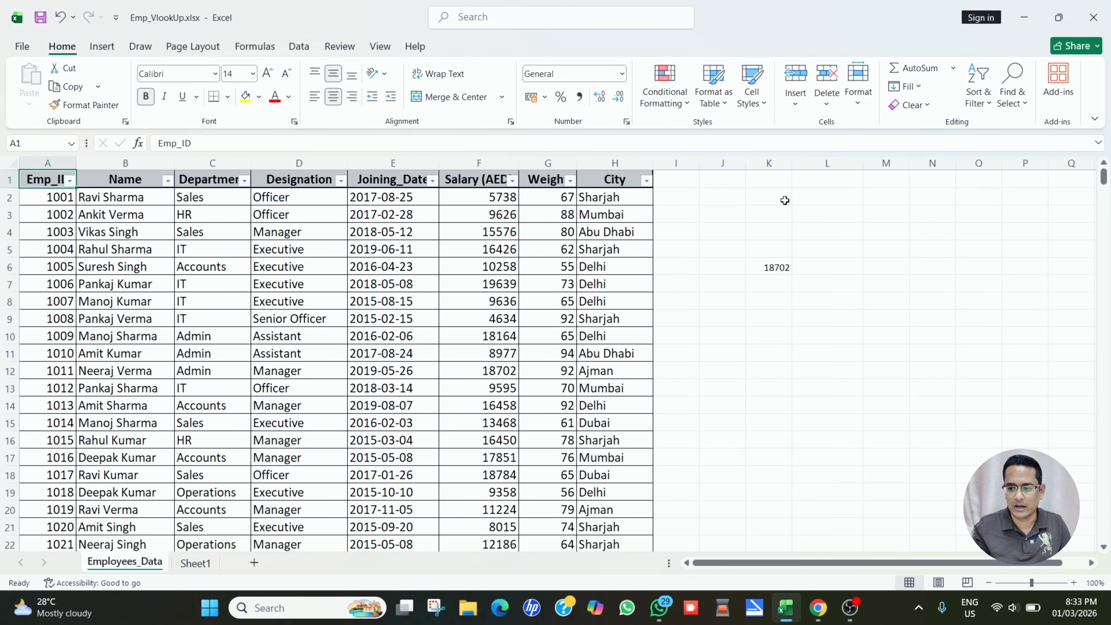
- Filter the Emp_ID column to the employee ID used as the VLOOKUP lookup value to check its record, and clear that filter
{"action": "left_click", "coordinate": [70, 180]}
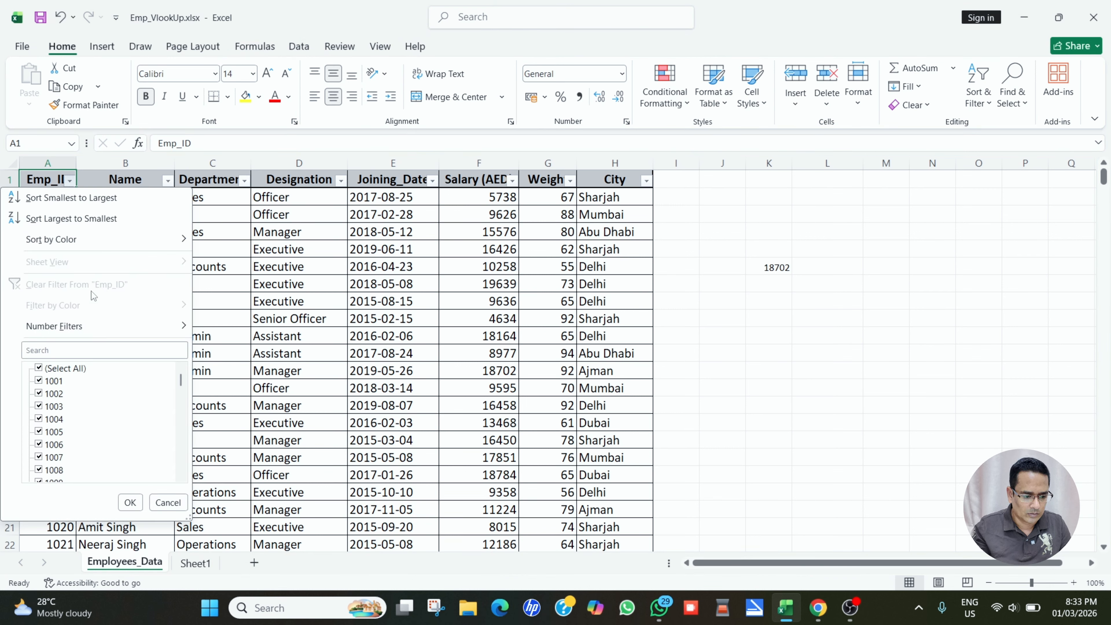
{"action": "left_click", "coordinate": [67, 350]}
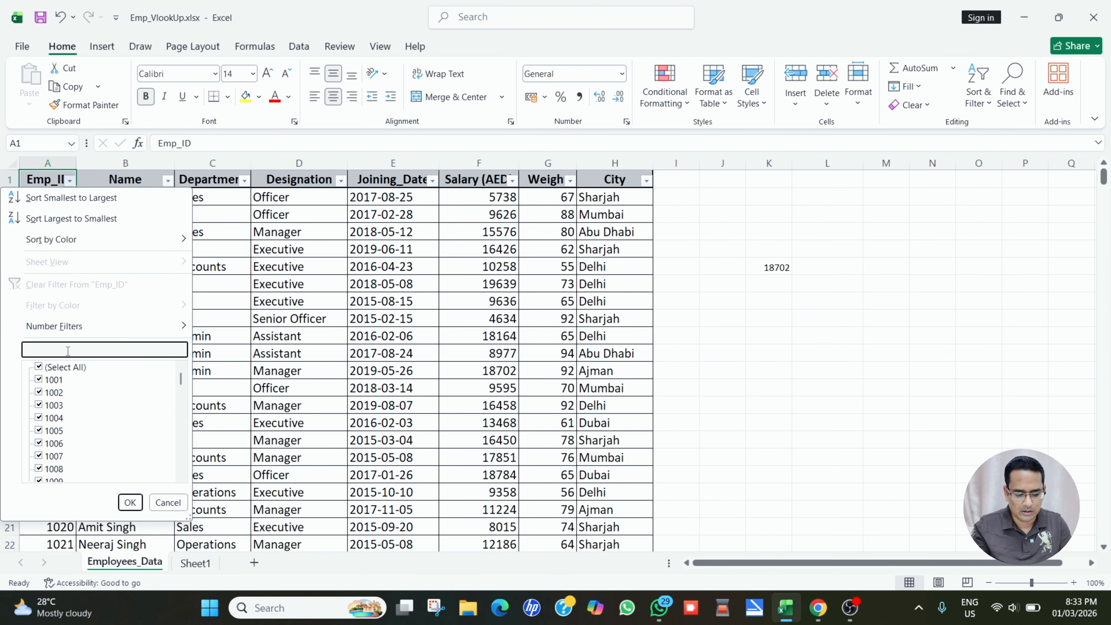
{"action": "type", "text": "1011"}
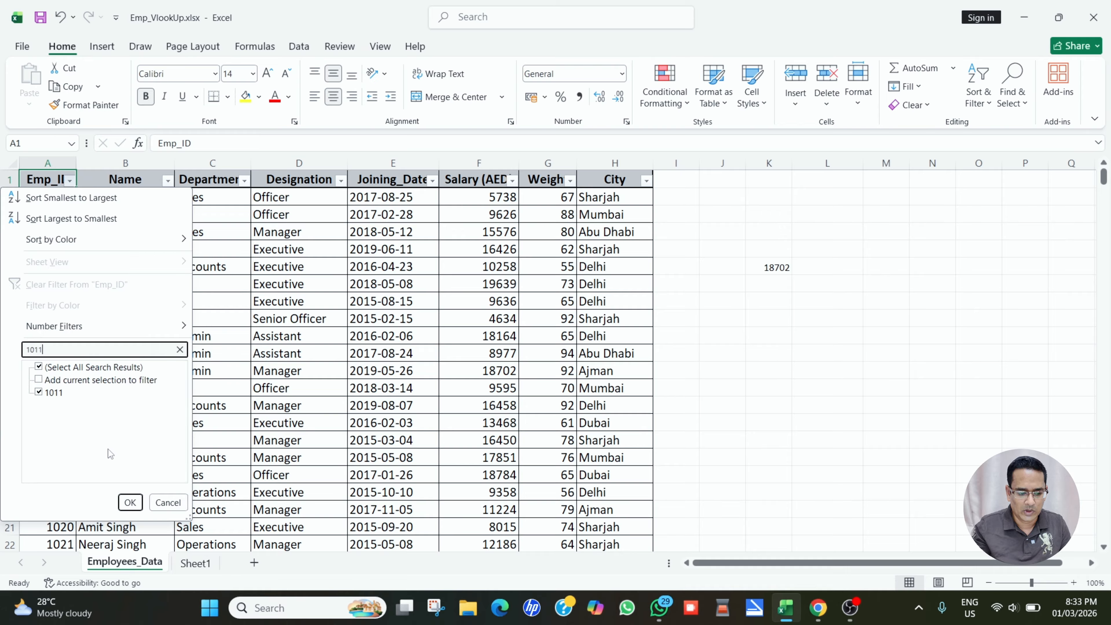
{"action": "left_click", "coordinate": [130, 501]}
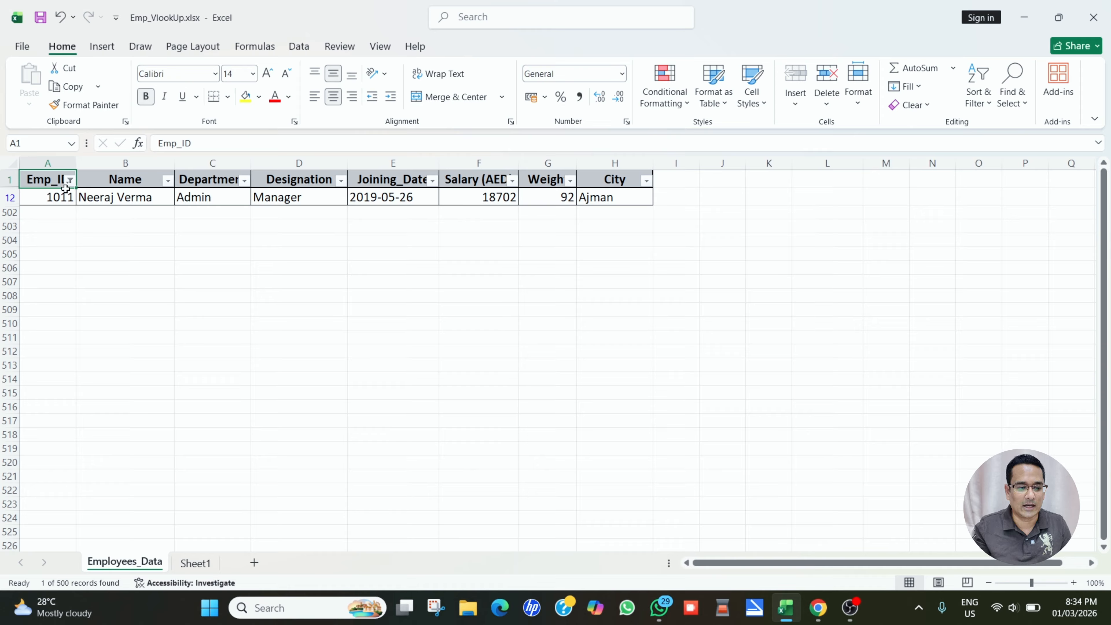
{"action": "left_click", "coordinate": [70, 181]}
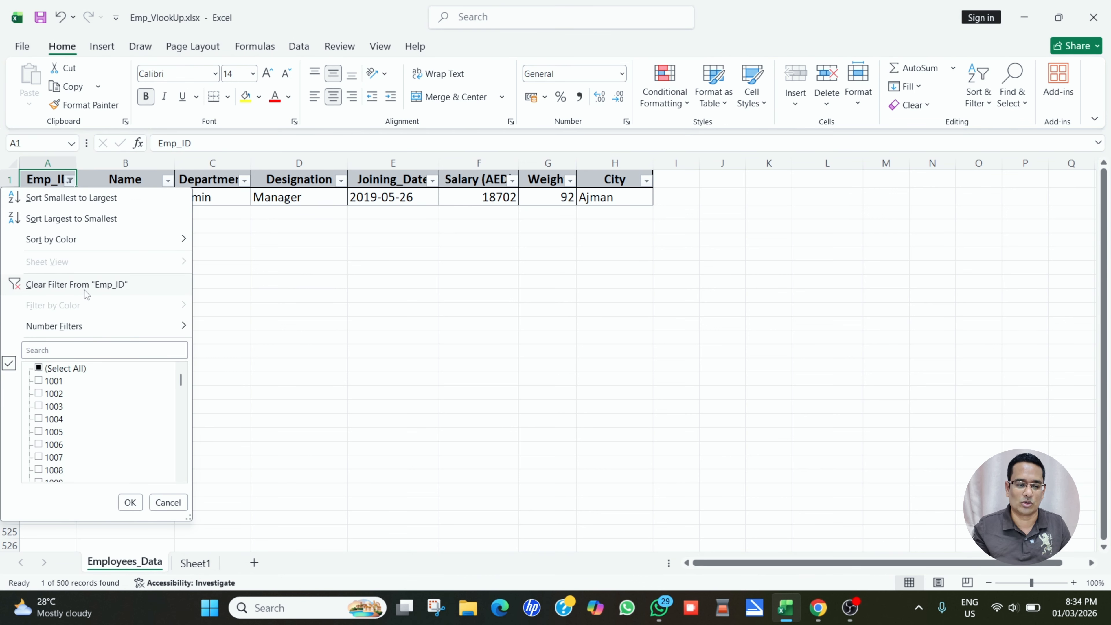
{"action": "left_click", "coordinate": [94, 285]}
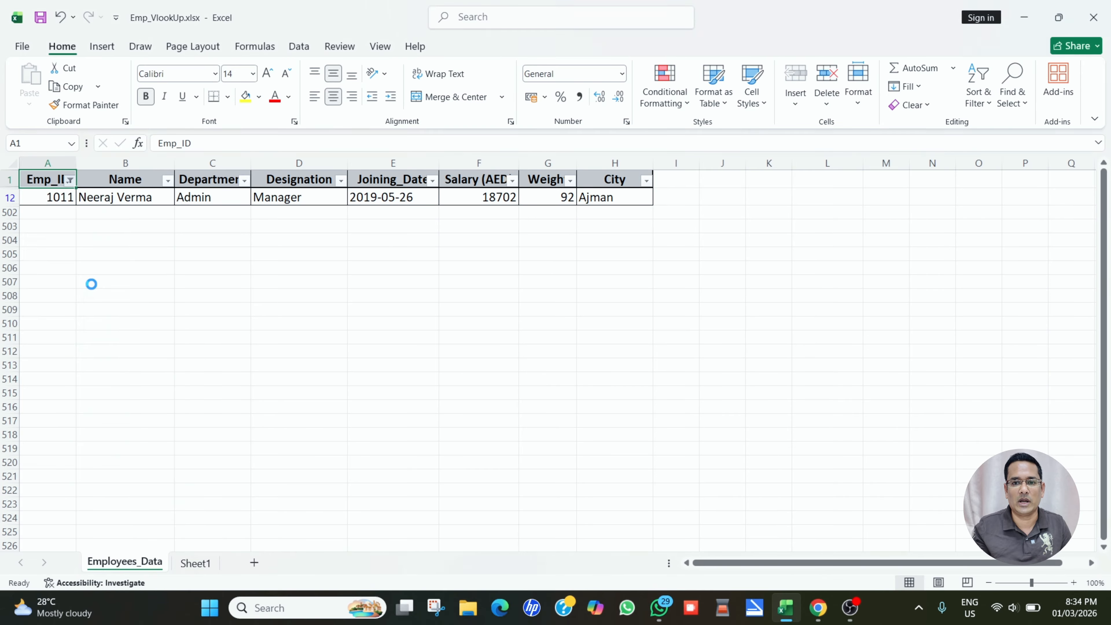